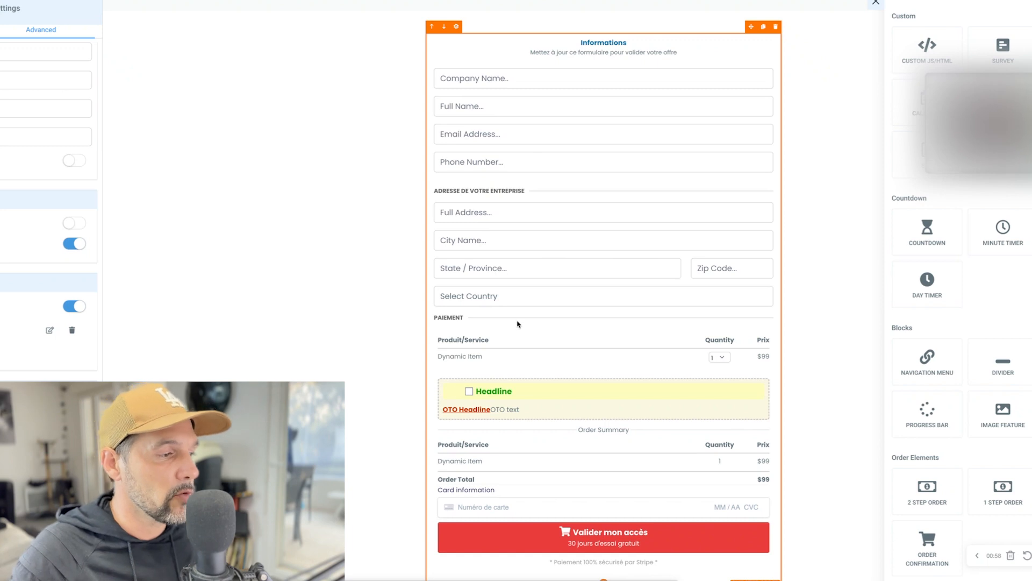
# Step: Review the one-step order form from its contact and address fields down to the order bump, payment button and footer note
pyautogui.scroll(-1, 475, 376)
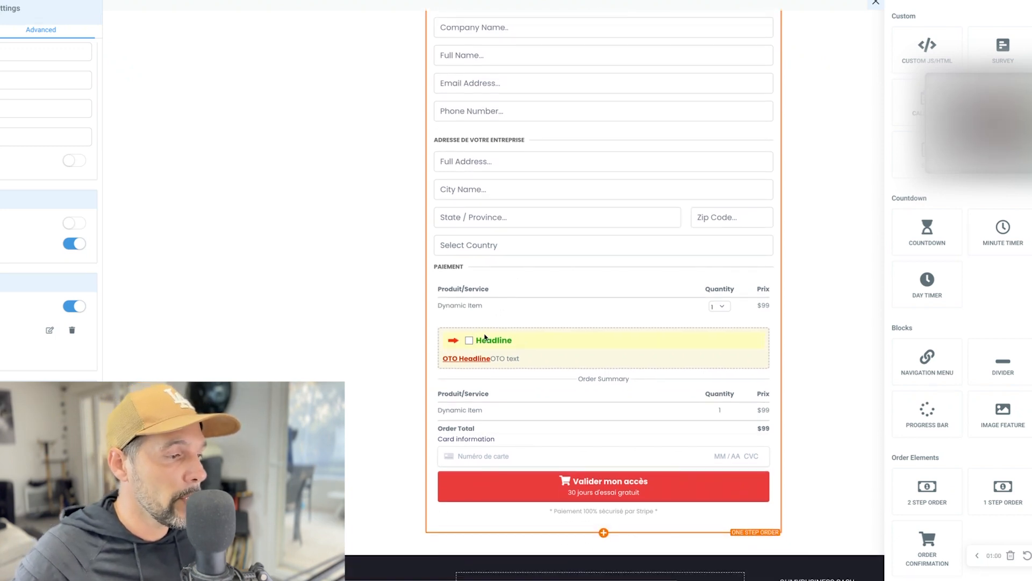
pyautogui.scroll(-1, 478, 343)
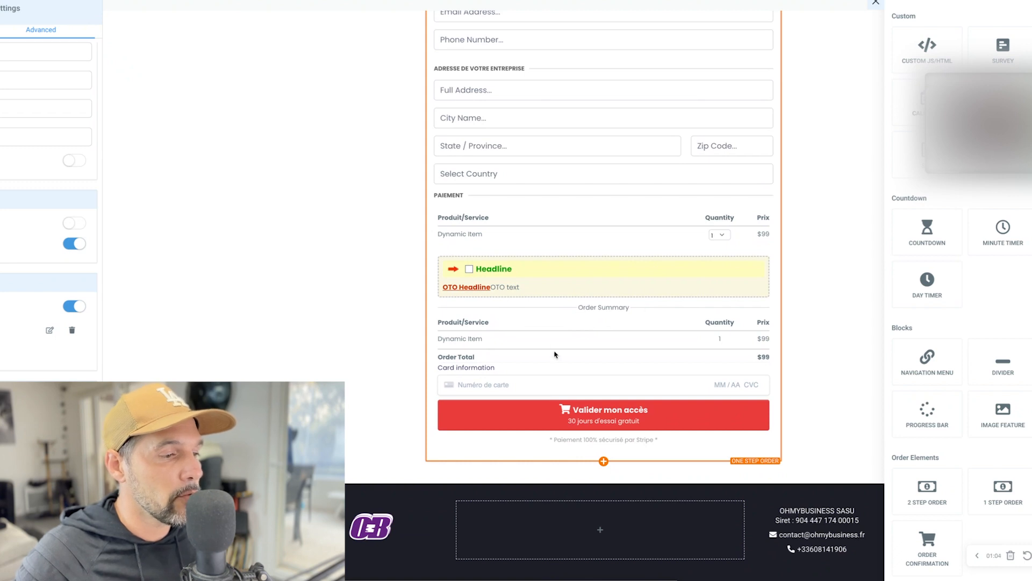
pyautogui.click(469, 269)
pyautogui.scroll(-1, 571, 347)
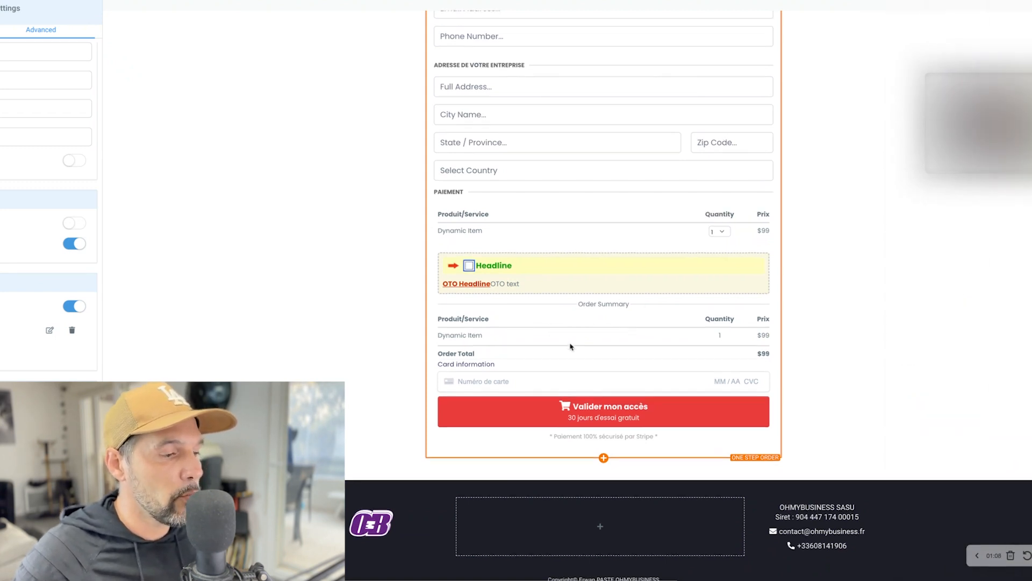
pyautogui.moveTo(573, 437); pyautogui.dragTo(650, 437)
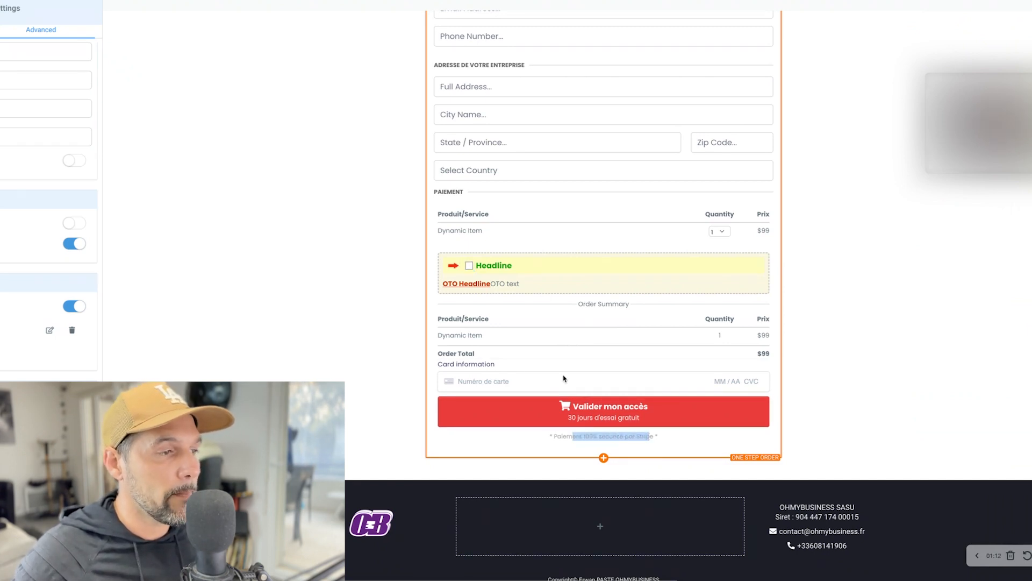
pyautogui.scroll(3, 564, 378)
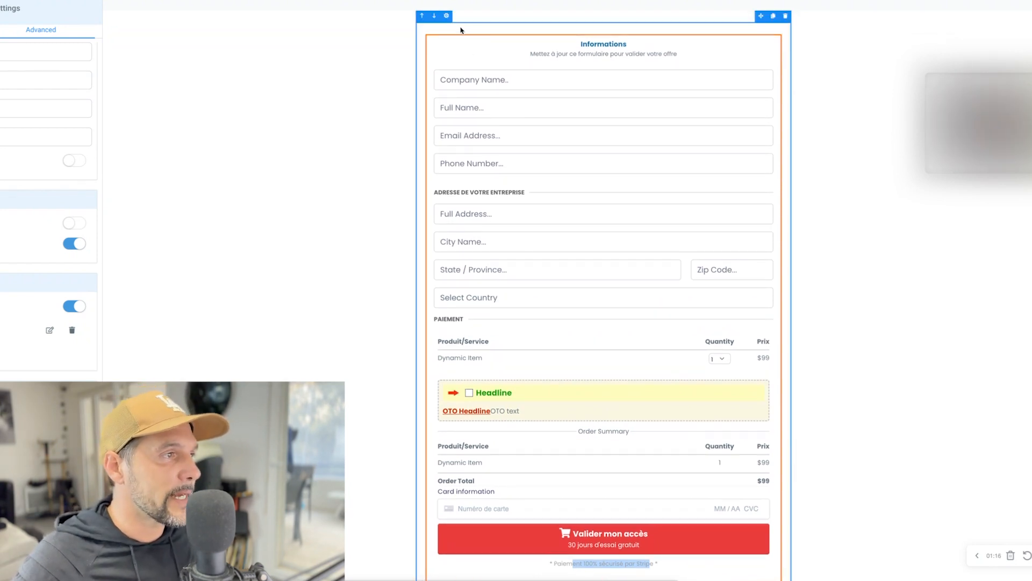
pyautogui.click(456, 32)
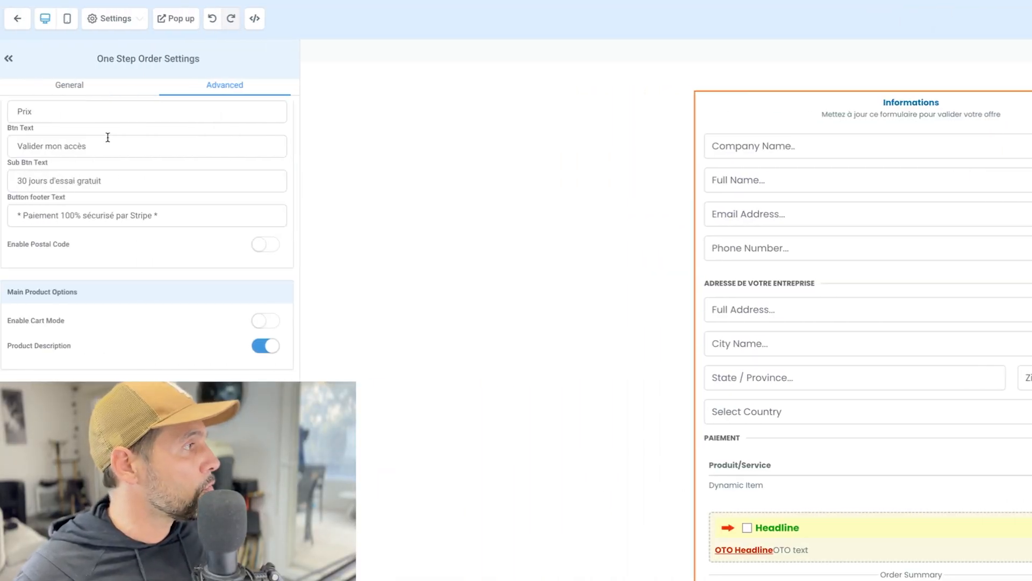
# Step: Try other text alignments for the order form in its general settings, and restore left alignment
pyautogui.click(83, 88)
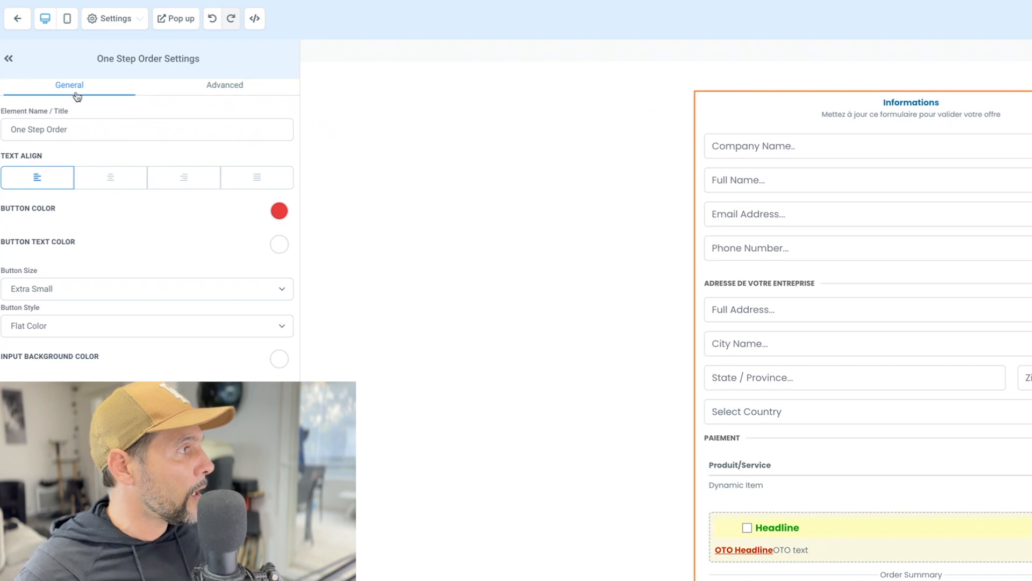
pyautogui.click(105, 179)
pyautogui.click(166, 181)
pyautogui.click(86, 177)
pyautogui.click(47, 179)
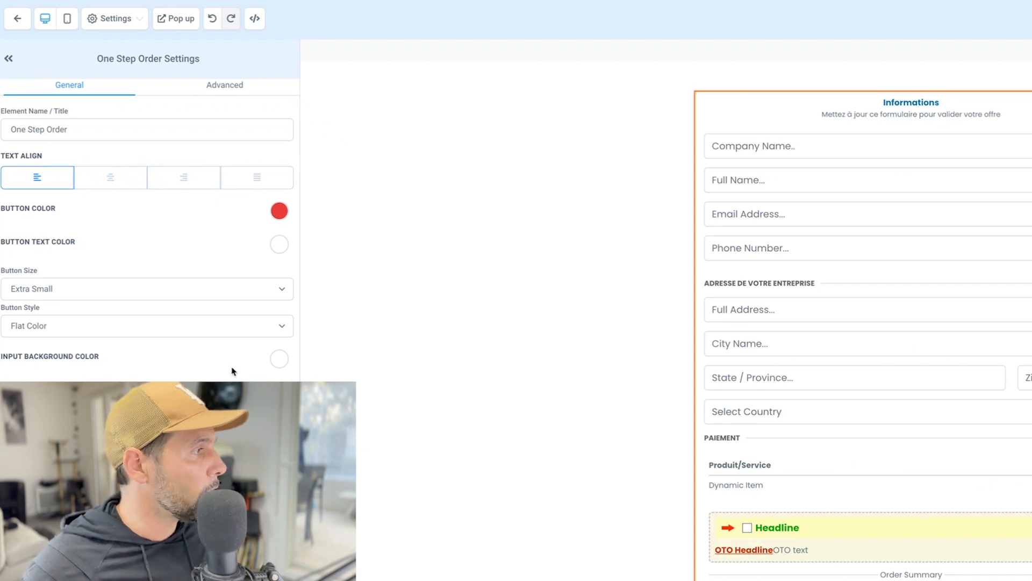
# Step: Try the Extra Large button size for the order form, and set it back to Extra Small
pyautogui.click(121, 286)
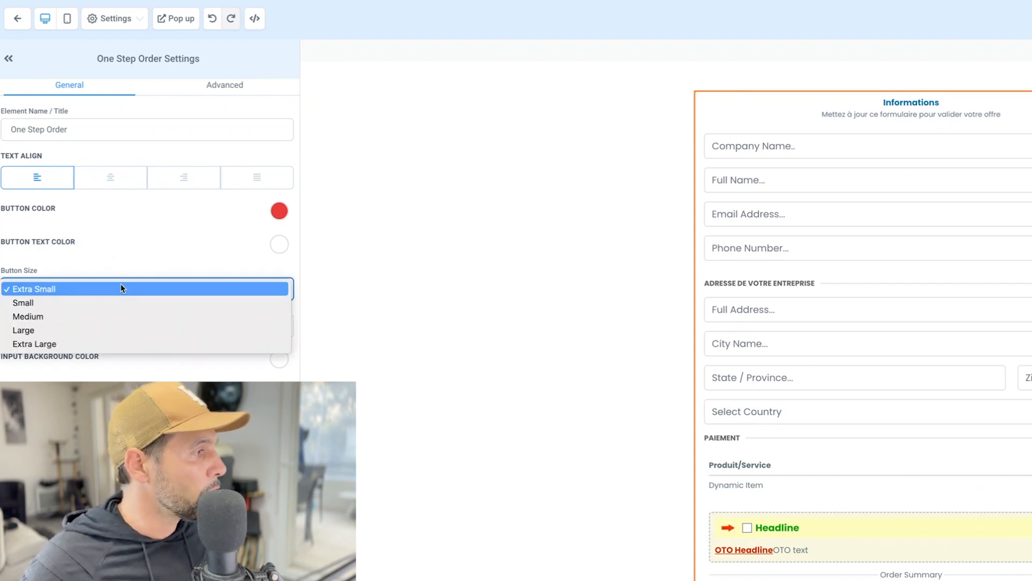
pyautogui.click(113, 345)
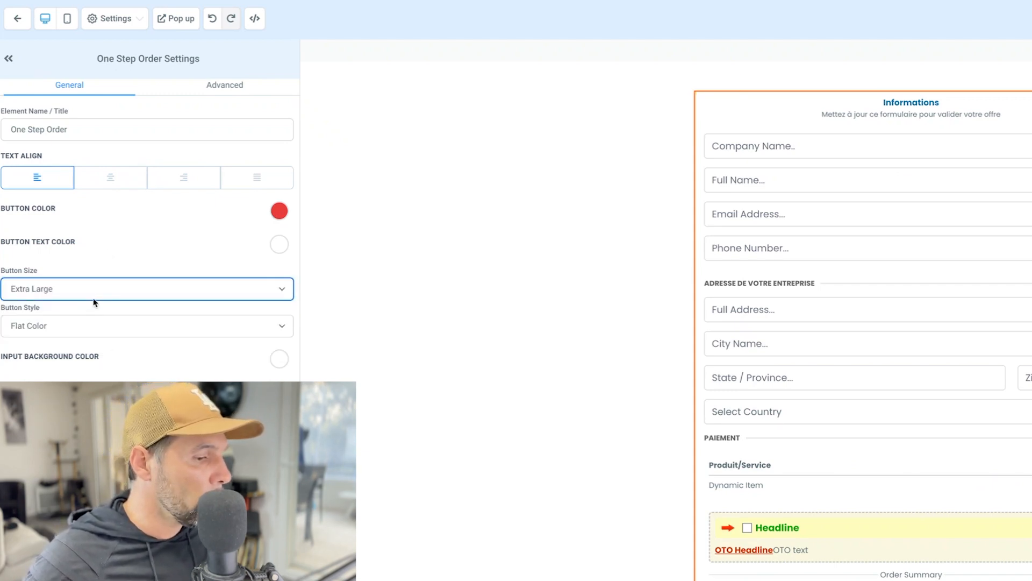
pyautogui.click(83, 282)
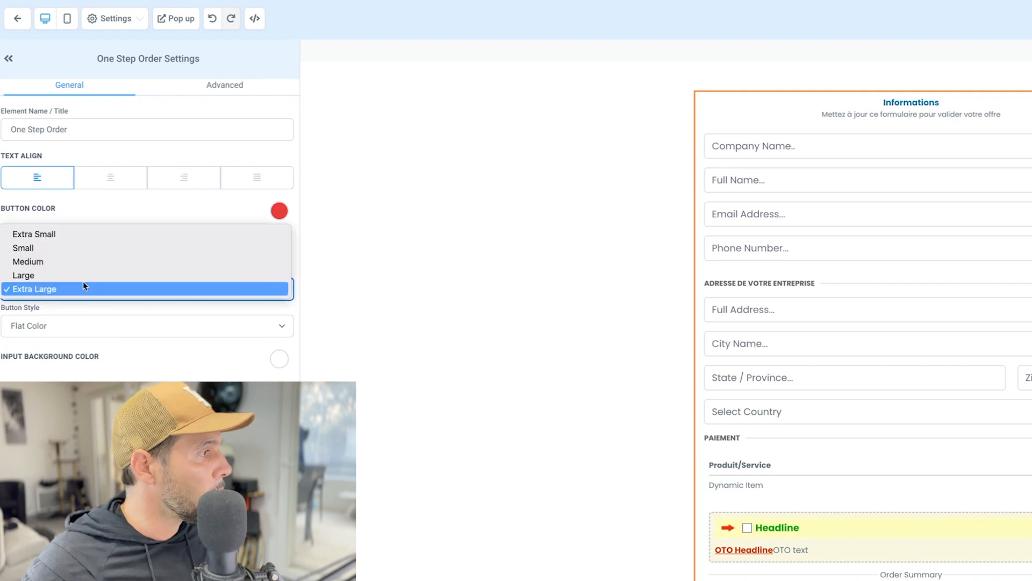
pyautogui.click(56, 234)
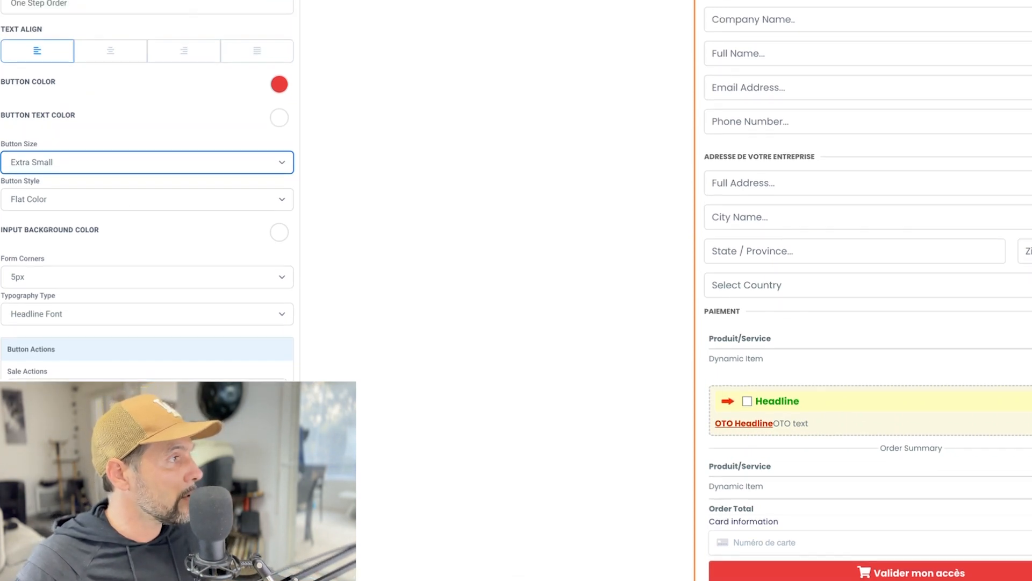
# Step: Open the order form's advanced settings and examine the headline and sub headline texts
pyautogui.click(218, 50)
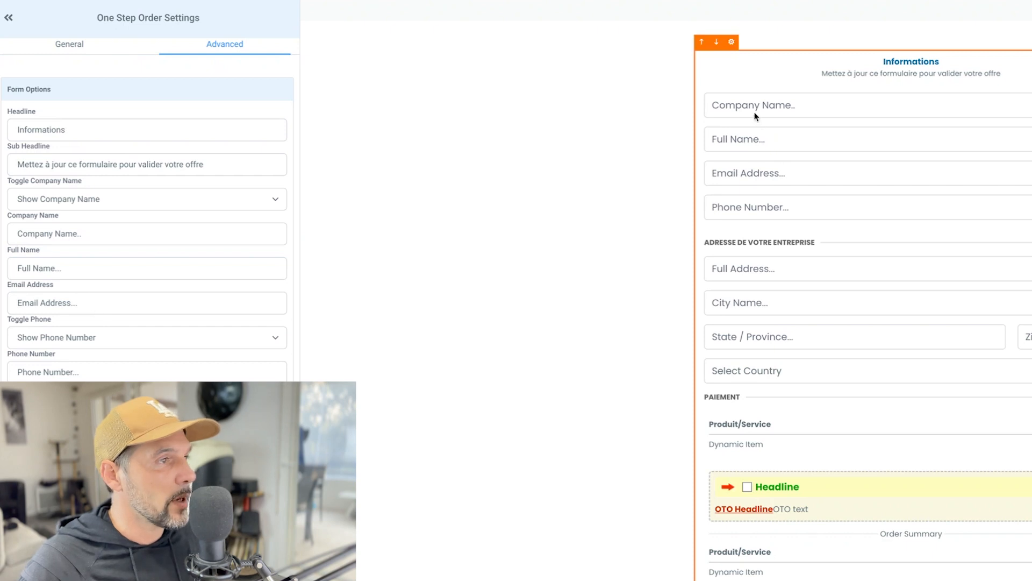
pyautogui.doubleClick(53, 134)
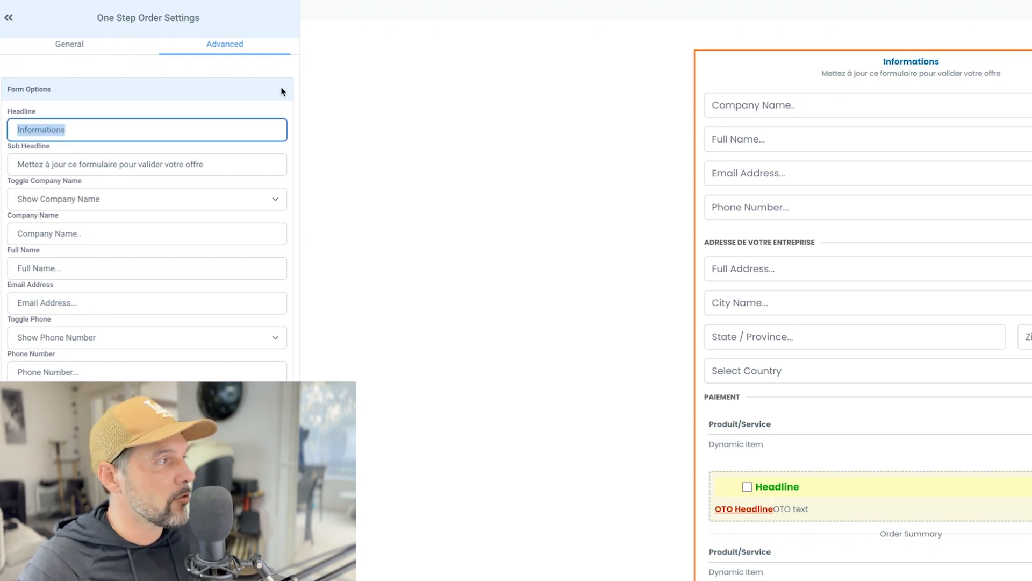
pyautogui.tripleClick(86, 163)
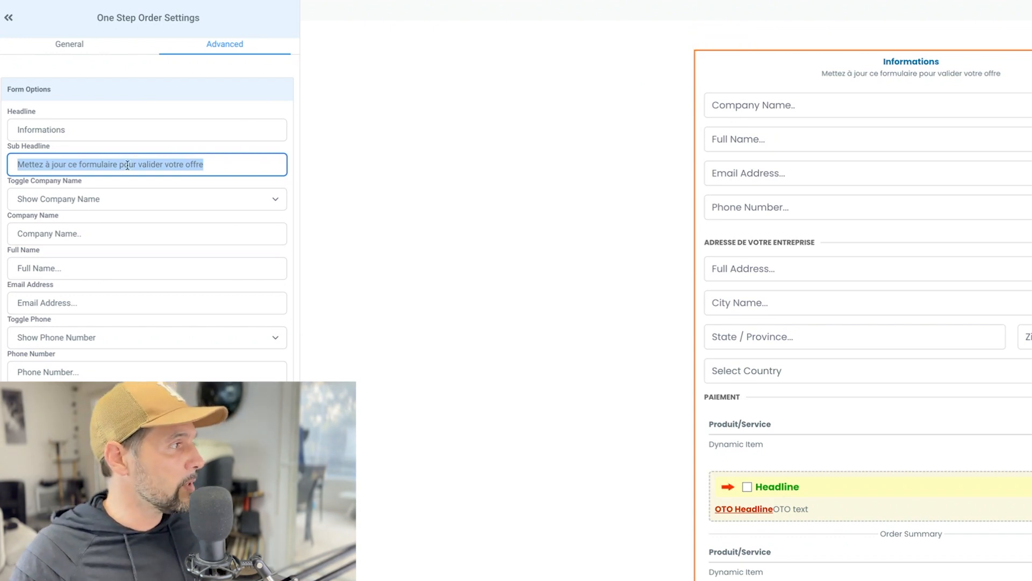
# Step: Try hiding the company name field on the order form, and show it again
pyautogui.click(112, 200)
pyautogui.click(98, 213)
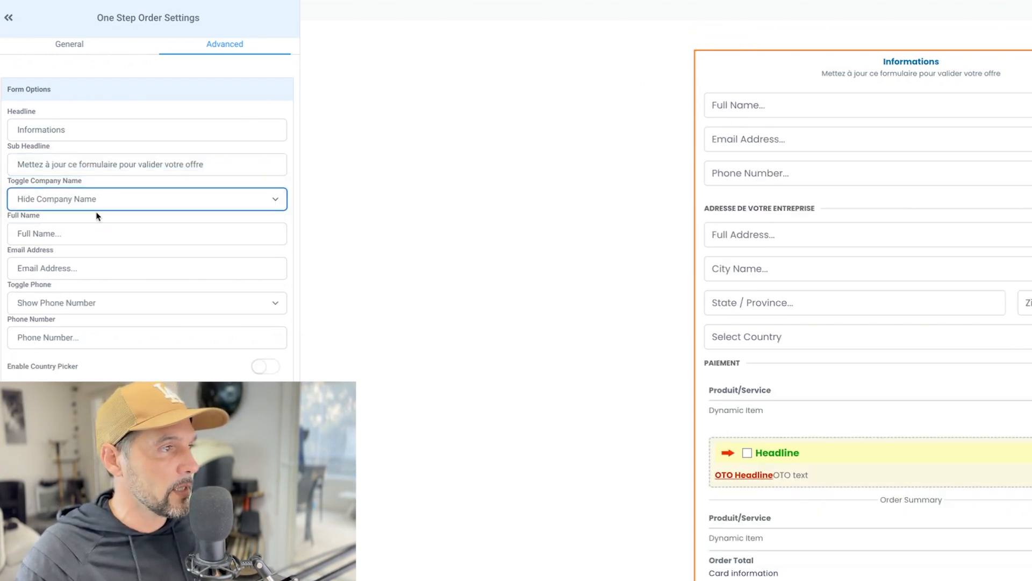
pyautogui.click(99, 204)
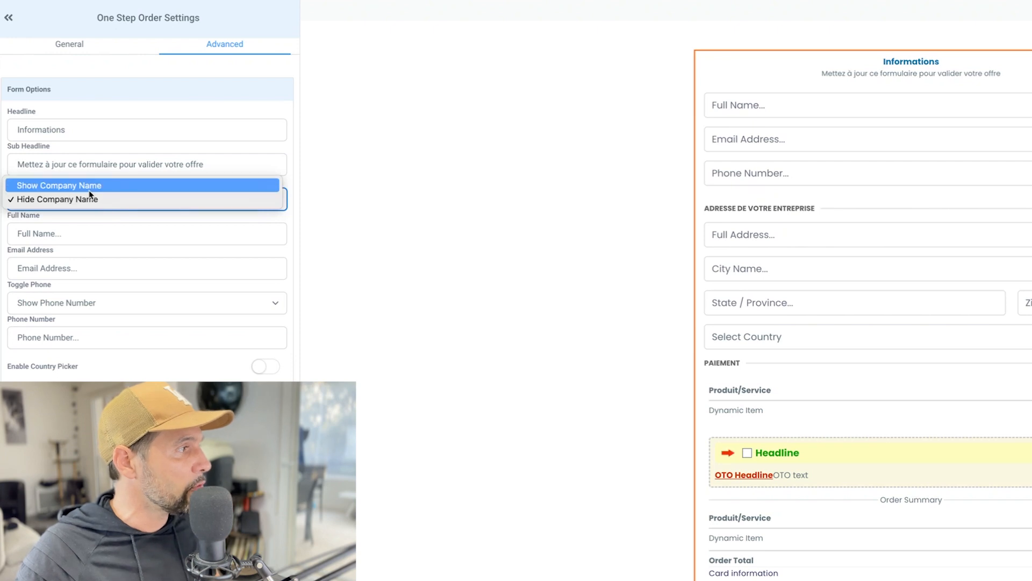
pyautogui.click(90, 188)
# Step: Examine the company name, full name, email address, phone and country picker options of the order form
pyautogui.click(52, 234)
pyautogui.tripleClick(51, 233)
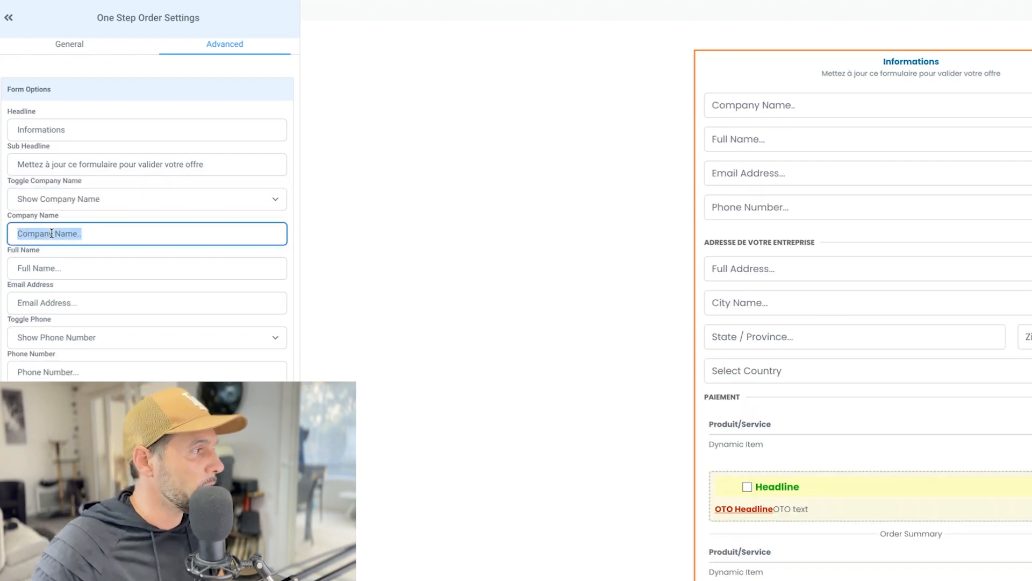
pyautogui.click(47, 266)
pyautogui.click(74, 302)
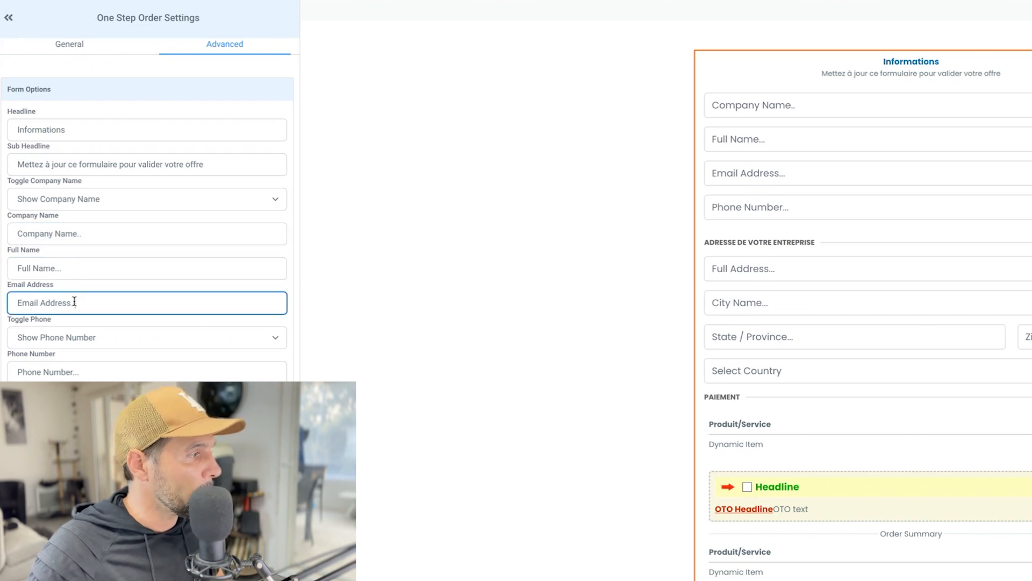
pyautogui.click(64, 339)
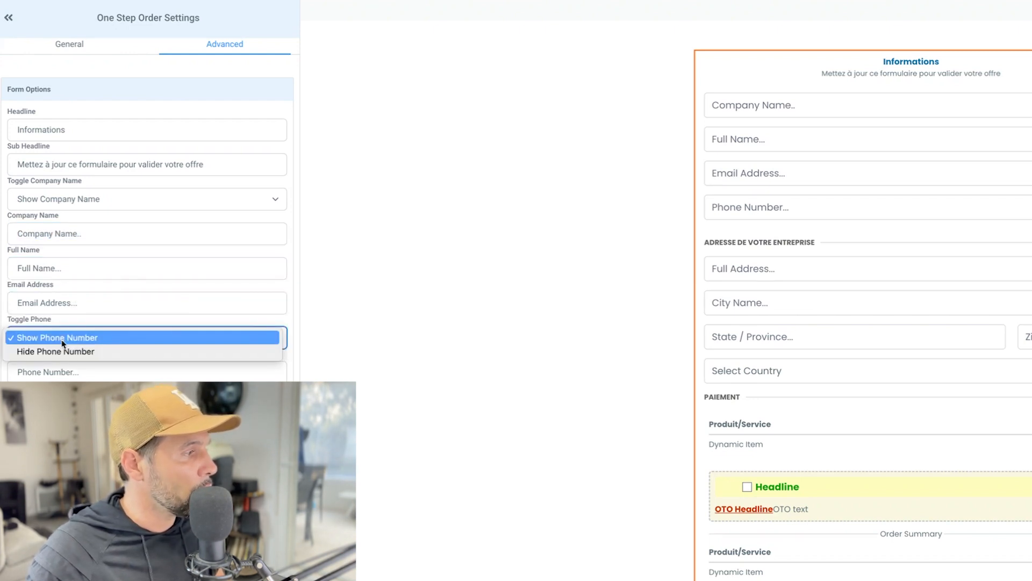
pyautogui.click(66, 339)
pyautogui.click(59, 373)
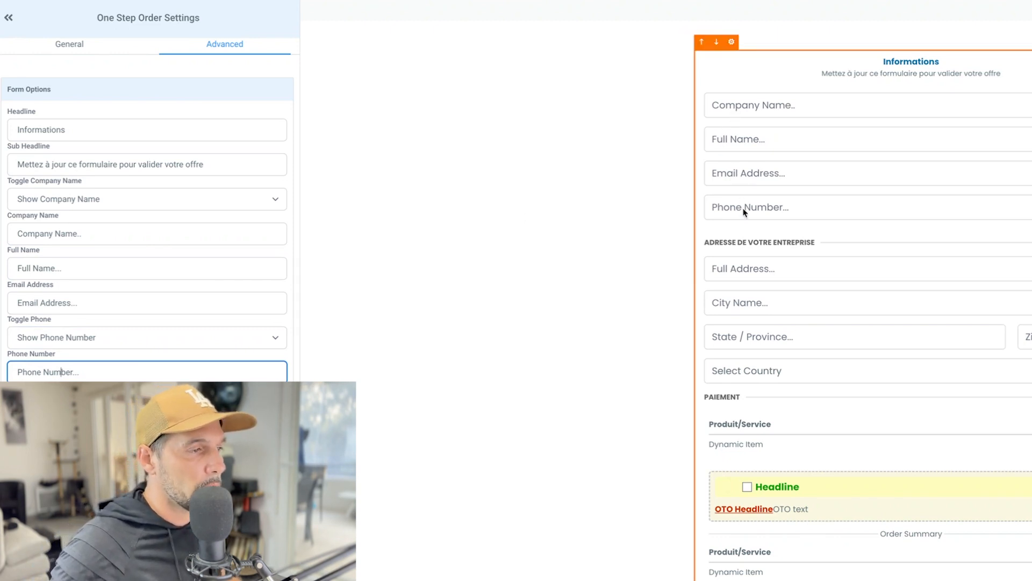
pyautogui.scroll(-3, 192, 258)
pyautogui.click(25, 226)
pyautogui.moveTo(25, 227); pyautogui.dragTo(75, 227)
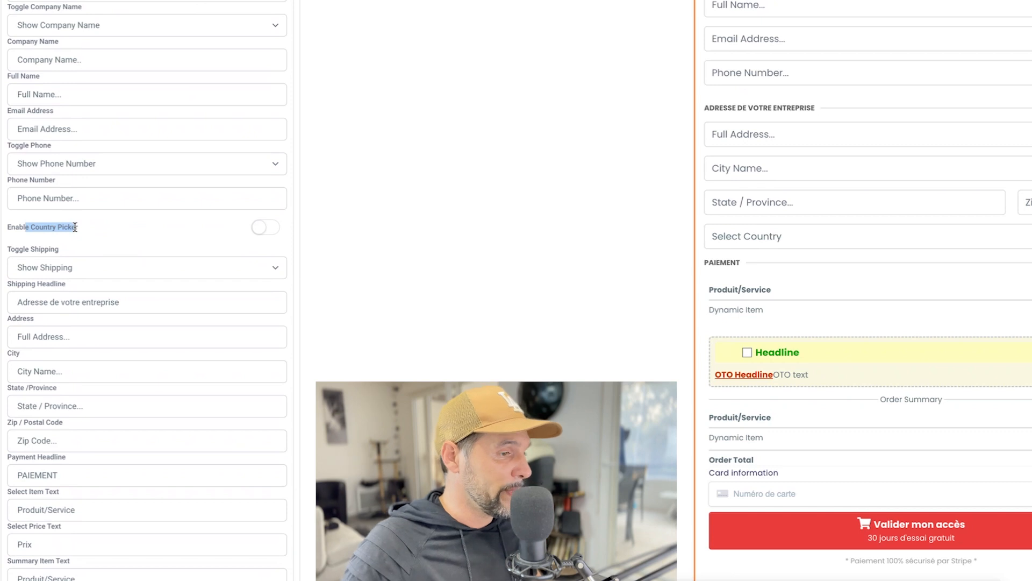
# Step: Try hiding the shipping section of the order form, and set it back to Show Shipping
pyautogui.click(120, 267)
pyautogui.click(94, 279)
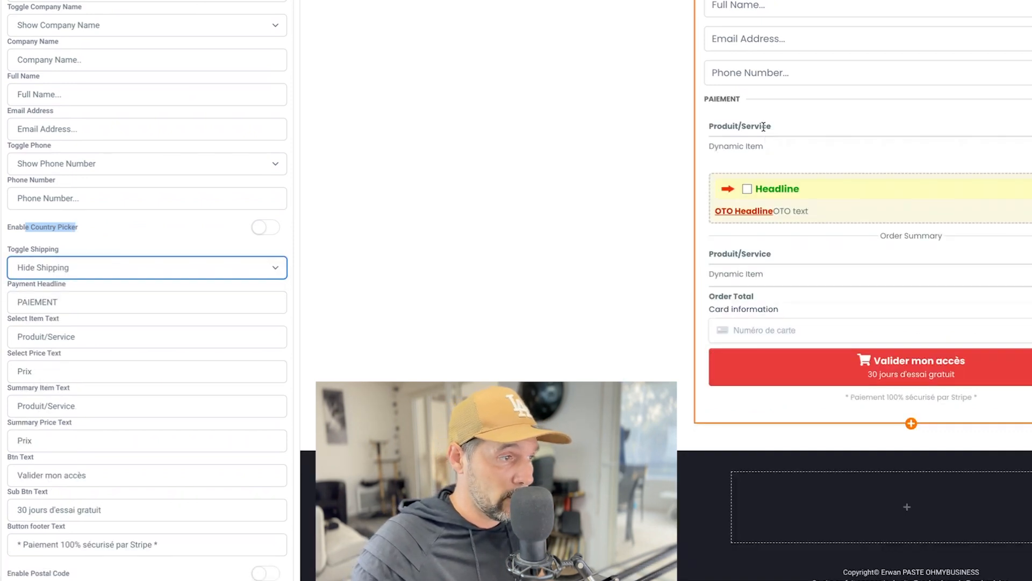
pyautogui.click(150, 269)
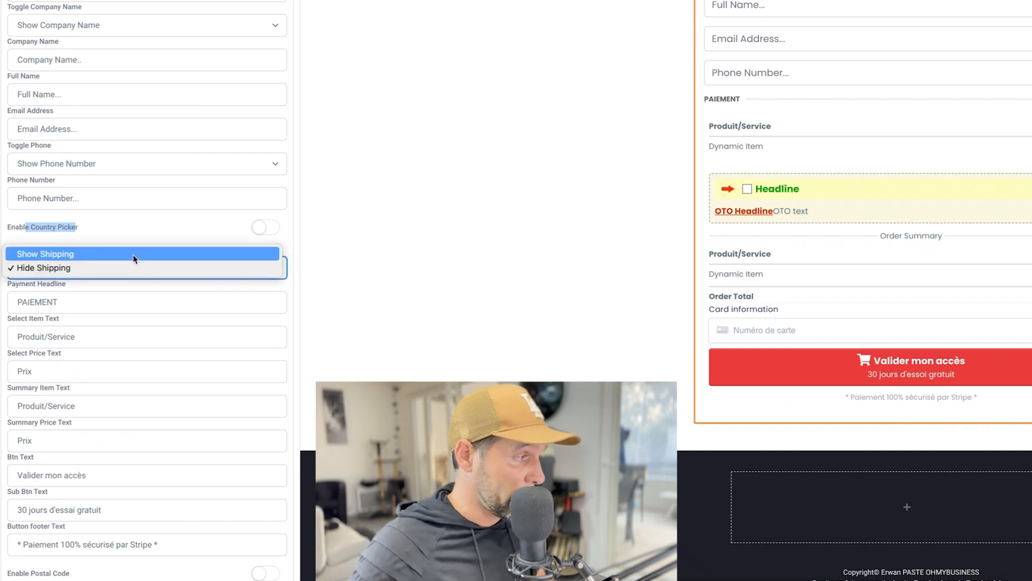
pyautogui.click(134, 254)
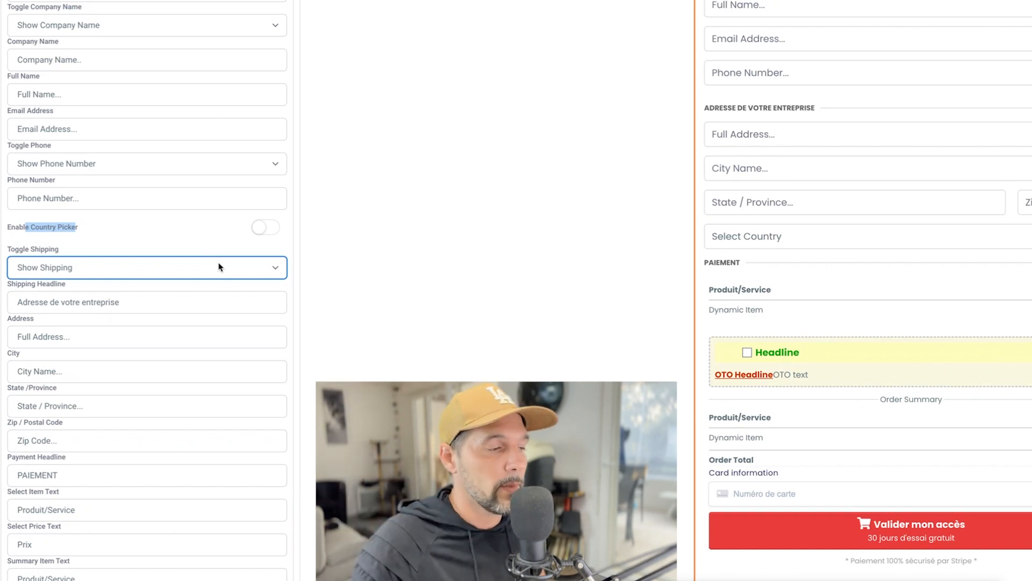
pyautogui.click(177, 269)
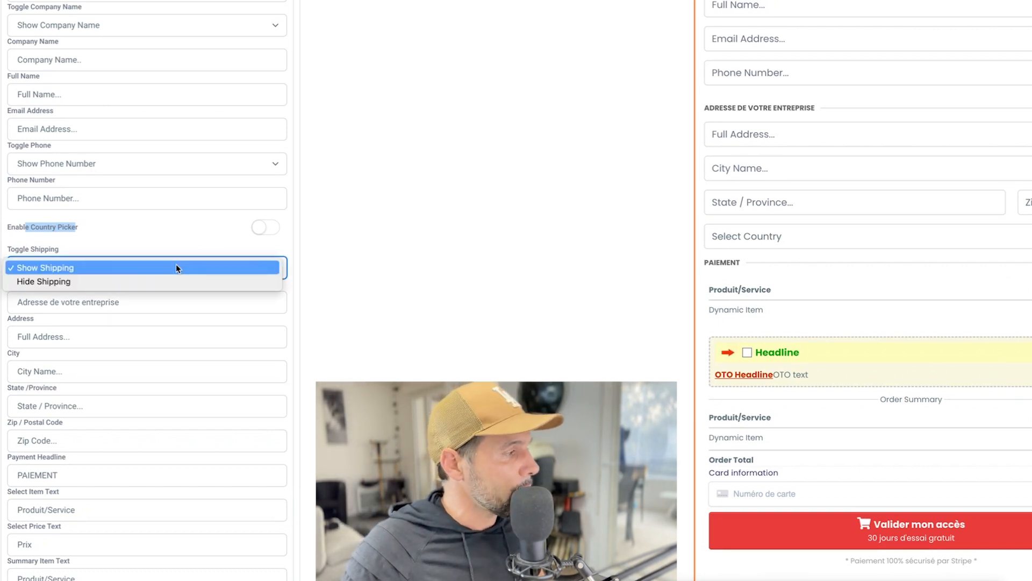
pyautogui.click(143, 271)
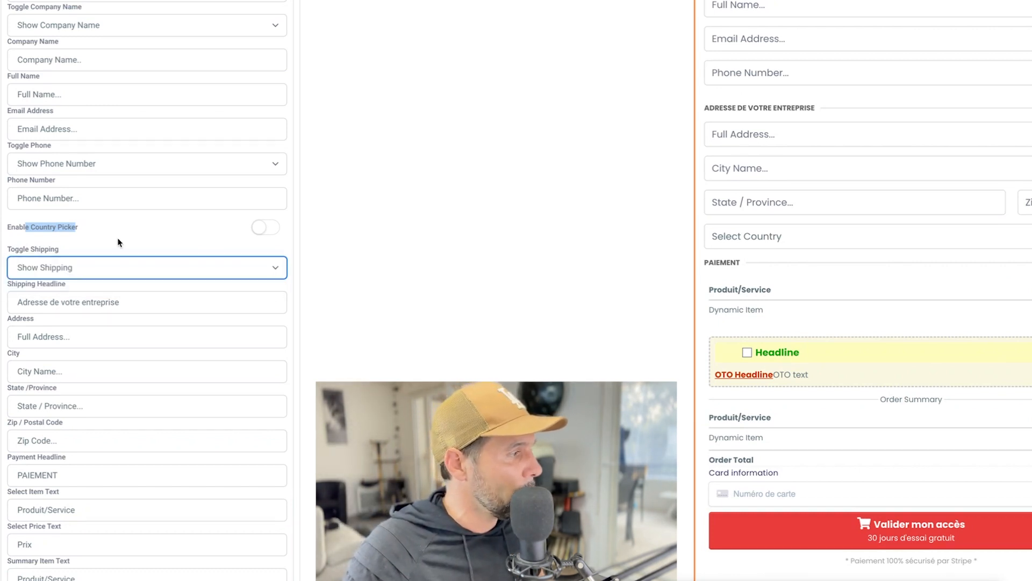
# Step: Compare the shipping headline and address options with the company address section on the order form
pyautogui.scroll(-1, 119, 242)
pyautogui.scroll(-3, 110, 232)
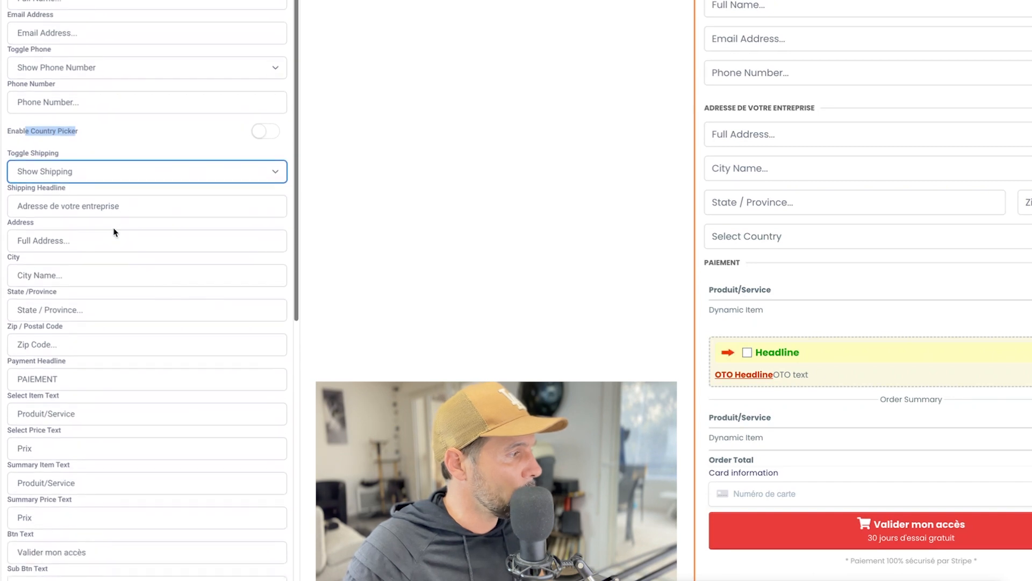
pyautogui.moveTo(724, 105); pyautogui.dragTo(783, 105)
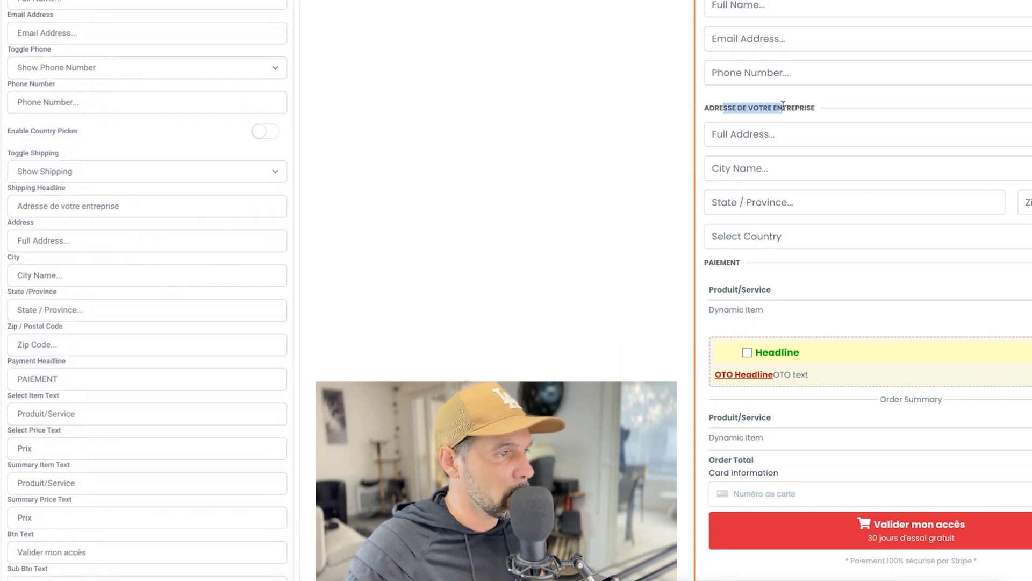
pyautogui.click(81, 206)
pyautogui.doubleClick(82, 206)
pyautogui.click(87, 239)
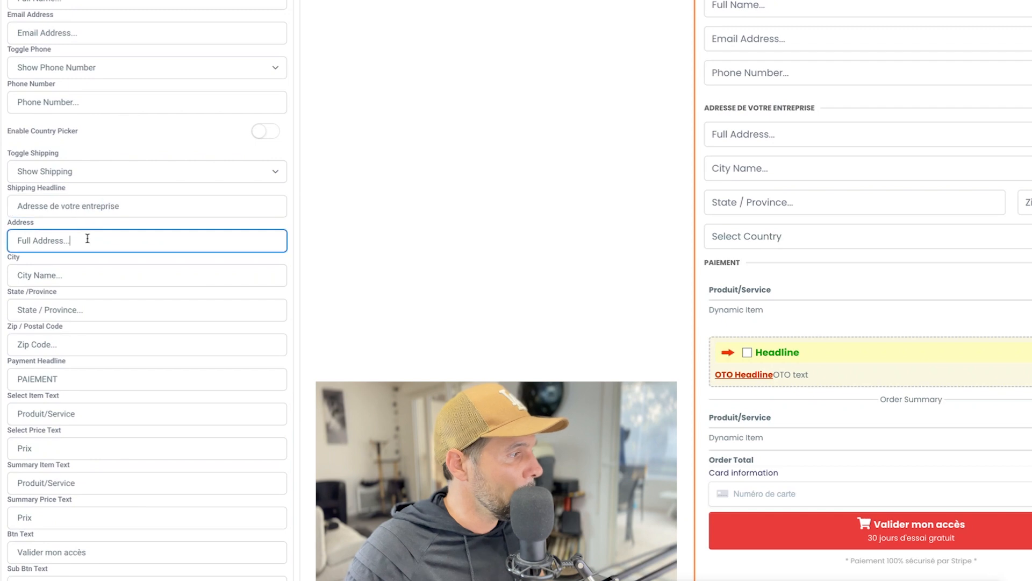
# Step: Try enabling the country picker for the order form, and turn it off again
pyautogui.scroll(-2, 112, 400)
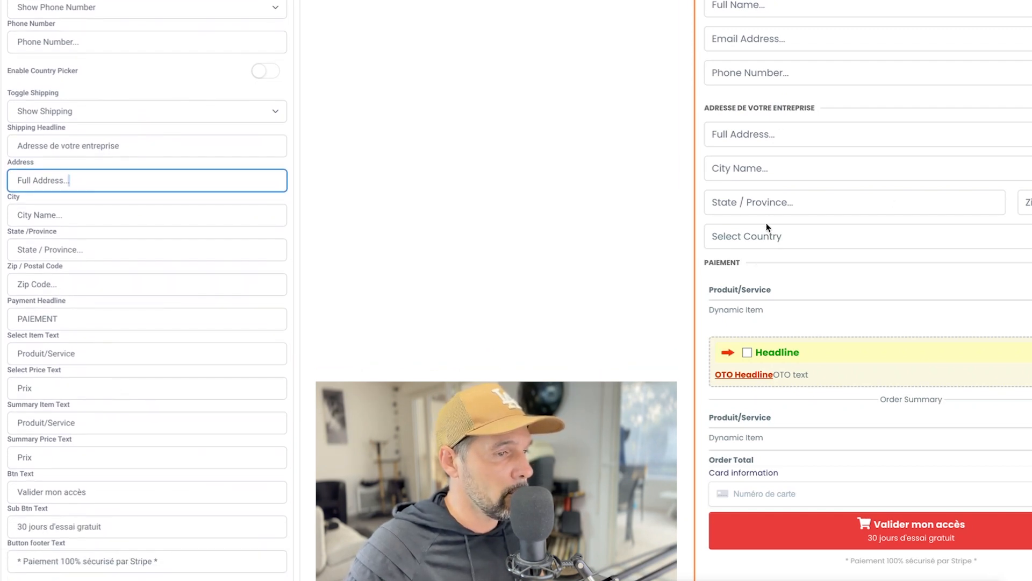
pyautogui.click(265, 70)
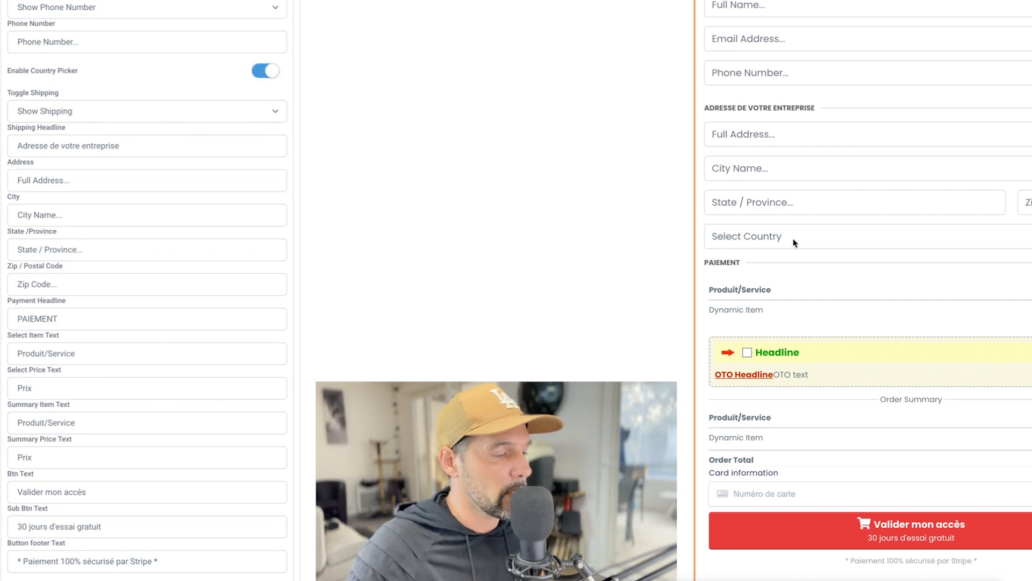
pyautogui.click(262, 75)
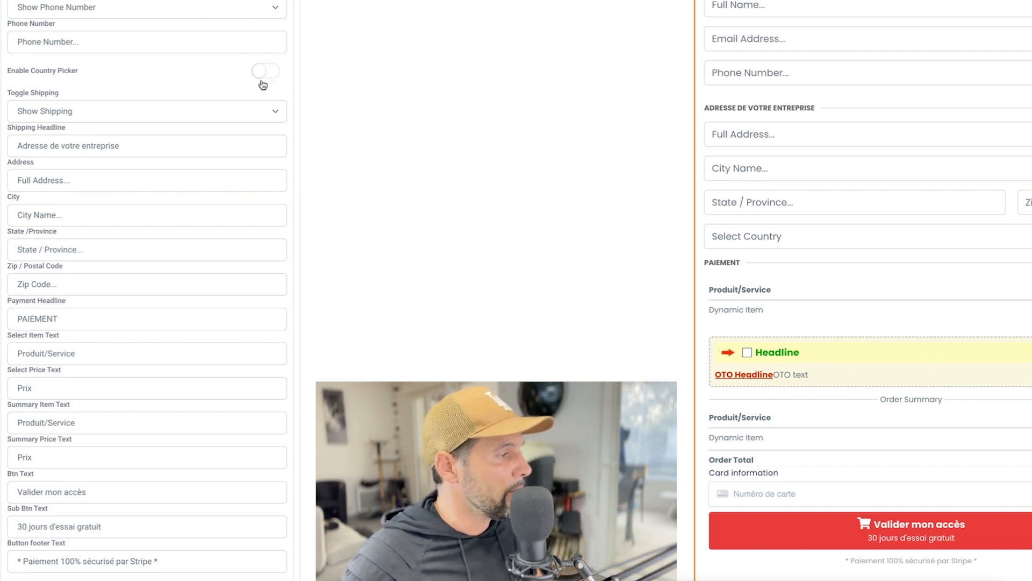
# Step: Compare the select price and summary item texts in the order form settings with the order summary on the form
pyautogui.scroll(-4, 161, 244)
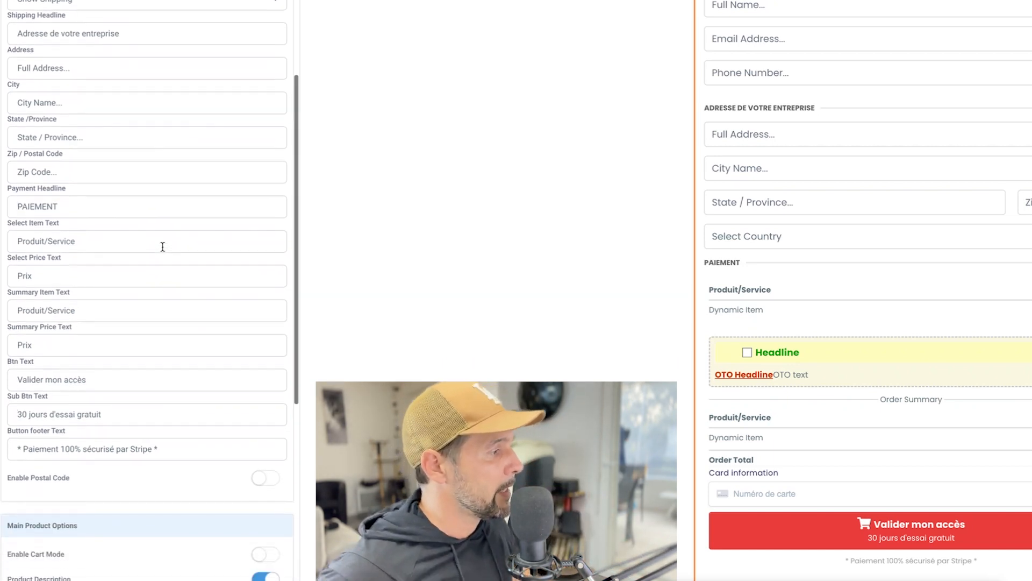
pyautogui.click(23, 213)
pyautogui.hotkey('ctrl', 'a')
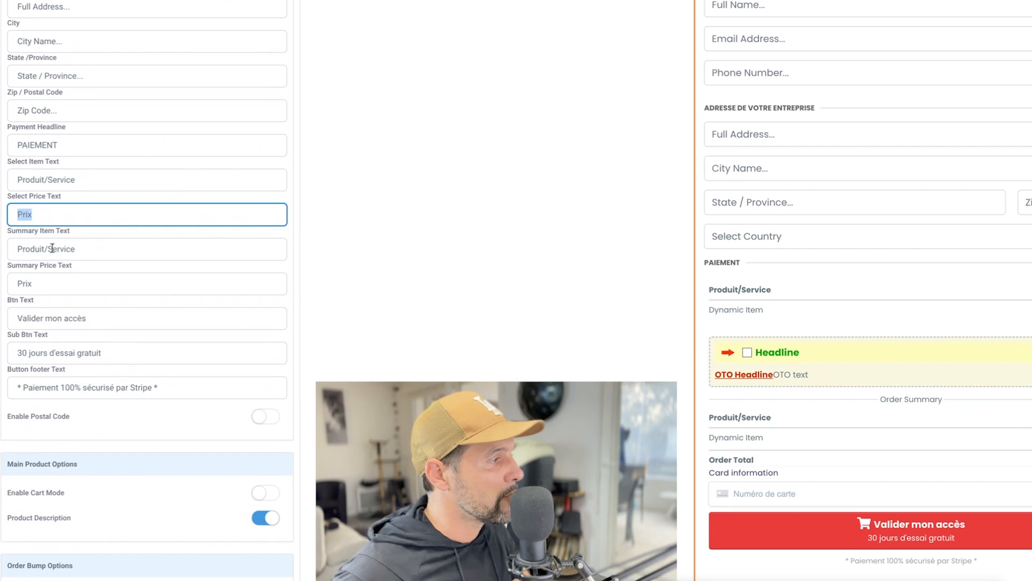
pyautogui.click(57, 251)
pyautogui.hotkey('ctrl', 'a')
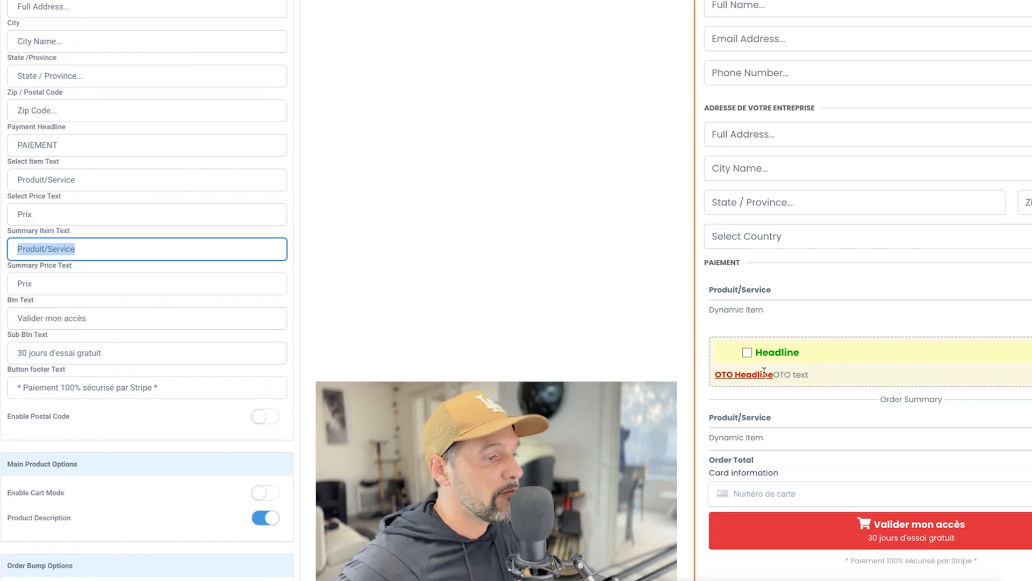
pyautogui.tripleClick(745, 417)
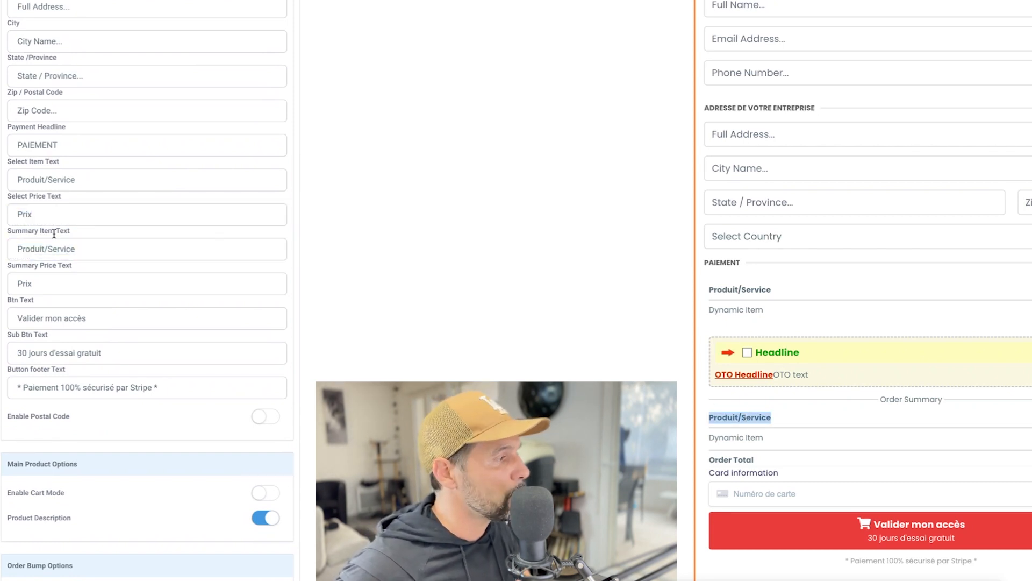
pyautogui.click(34, 248)
pyautogui.hotkey('ctrl', 'a')
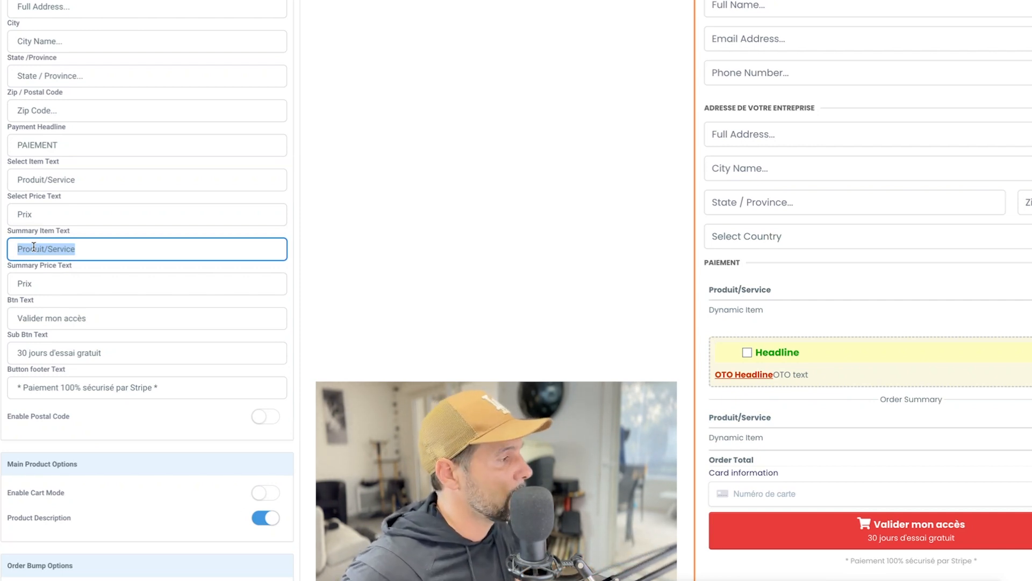
# Step: Examine the sub-button text and button footer text settings of the order form
pyautogui.scroll(-5, 34, 247)
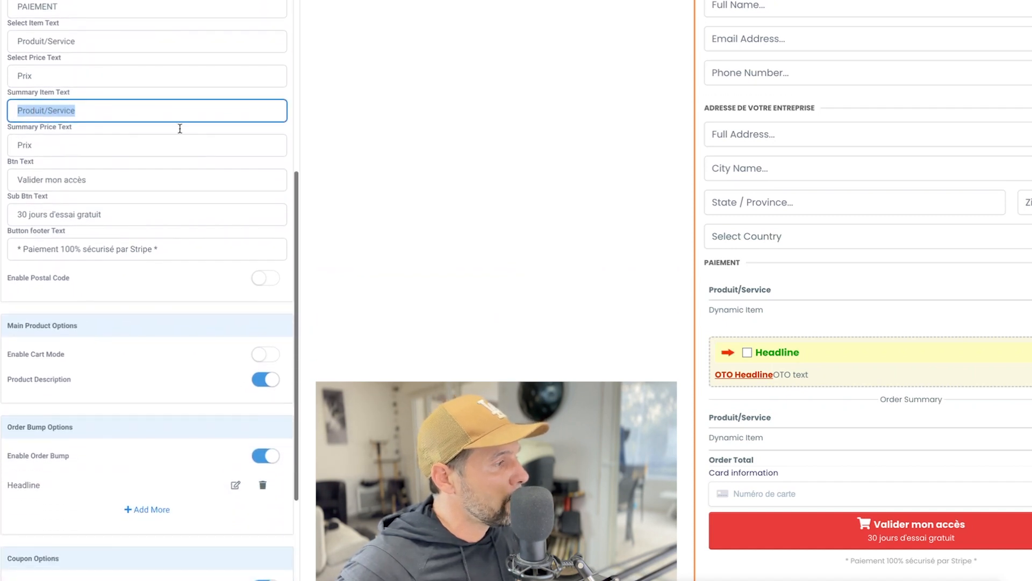
pyautogui.click(82, 251)
pyautogui.hotkey('ctrl', 'a')
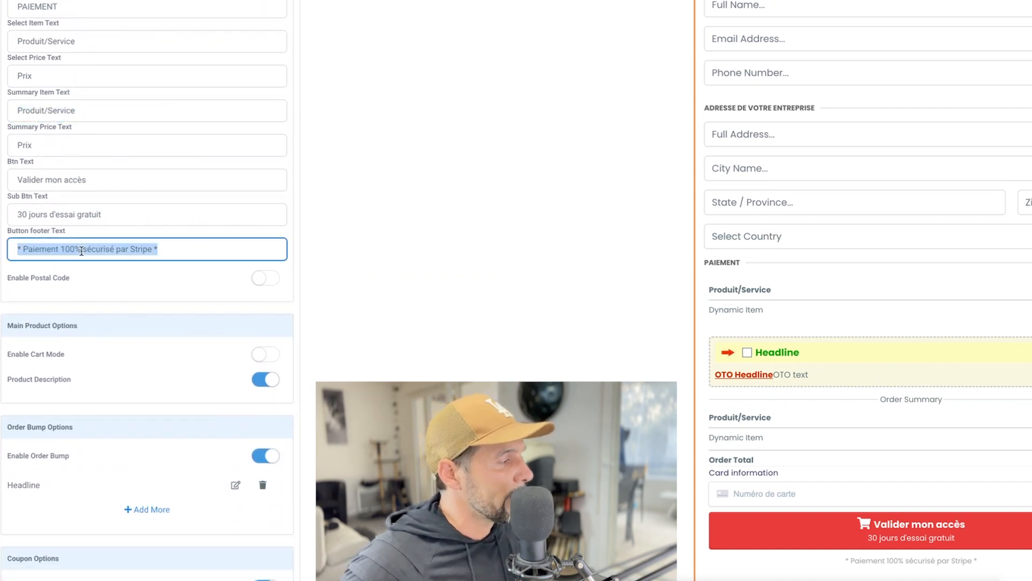
pyautogui.click(26, 246)
pyautogui.click(37, 215)
pyautogui.hotkey('ctrl', 'a')
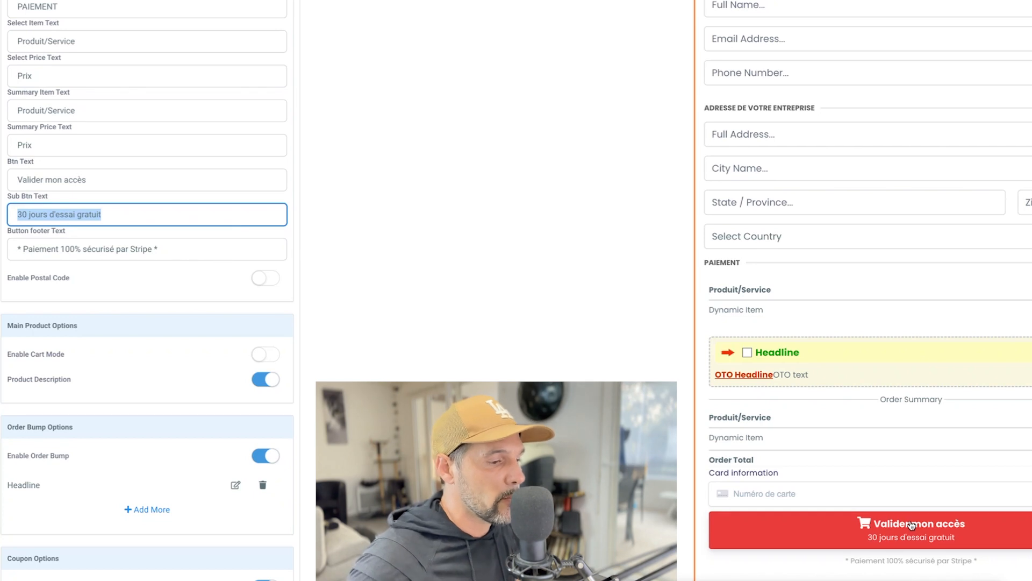
pyautogui.click(53, 249)
pyautogui.moveTo(102, 215); pyautogui.dragTo(16, 215)
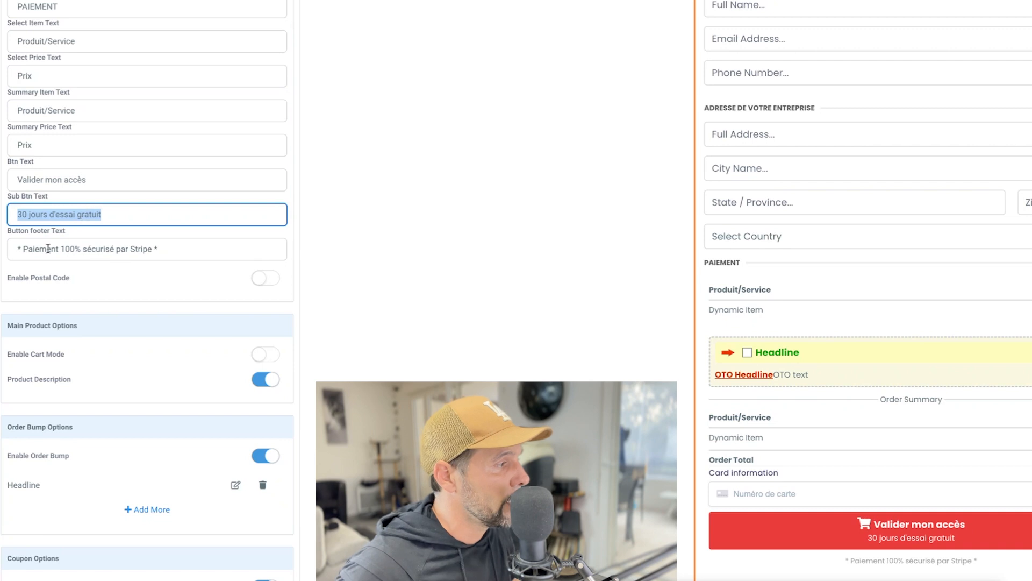
pyautogui.moveTo(27, 248); pyautogui.dragTo(156, 252)
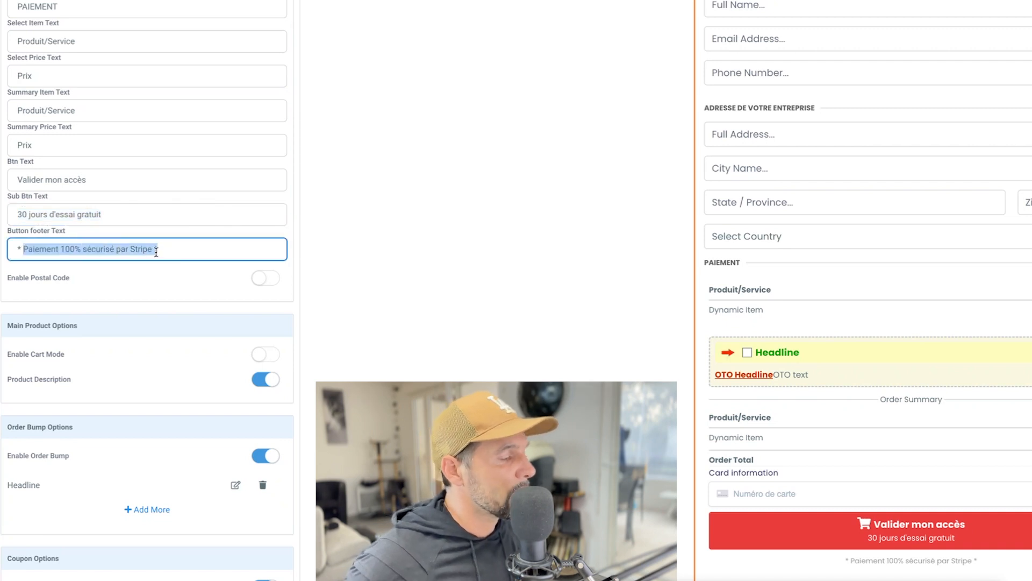
# Step: Examine the postal code, cart mode, product description and order bump options of the order form
pyautogui.scroll(-1, 780, 441)
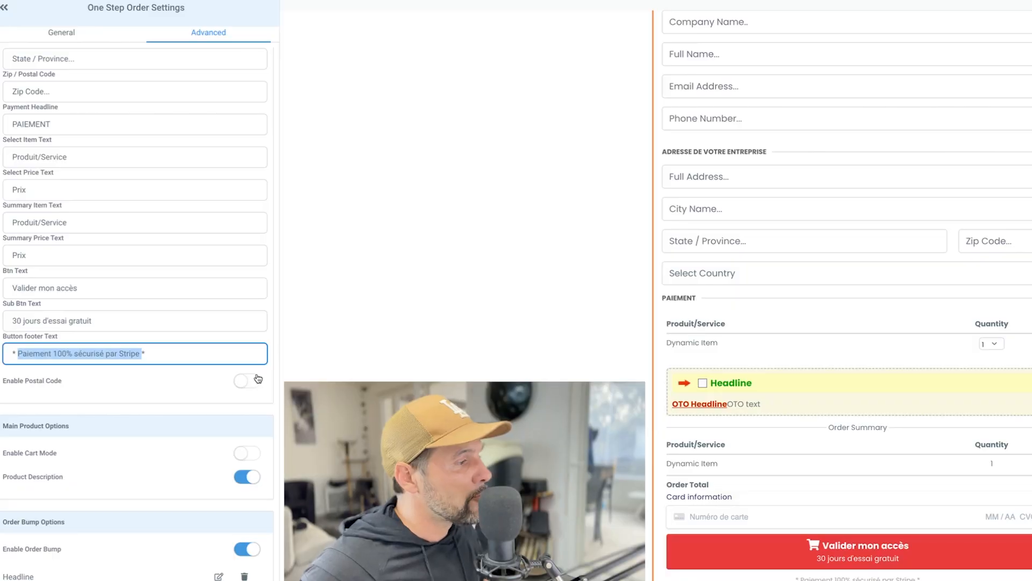
pyautogui.click(248, 453)
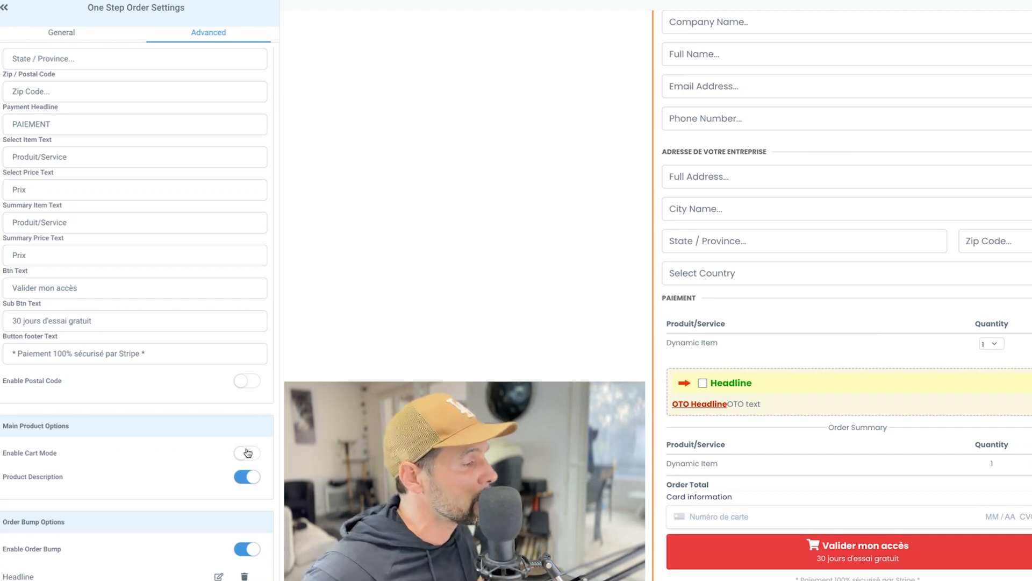
pyautogui.scroll(-1, 248, 453)
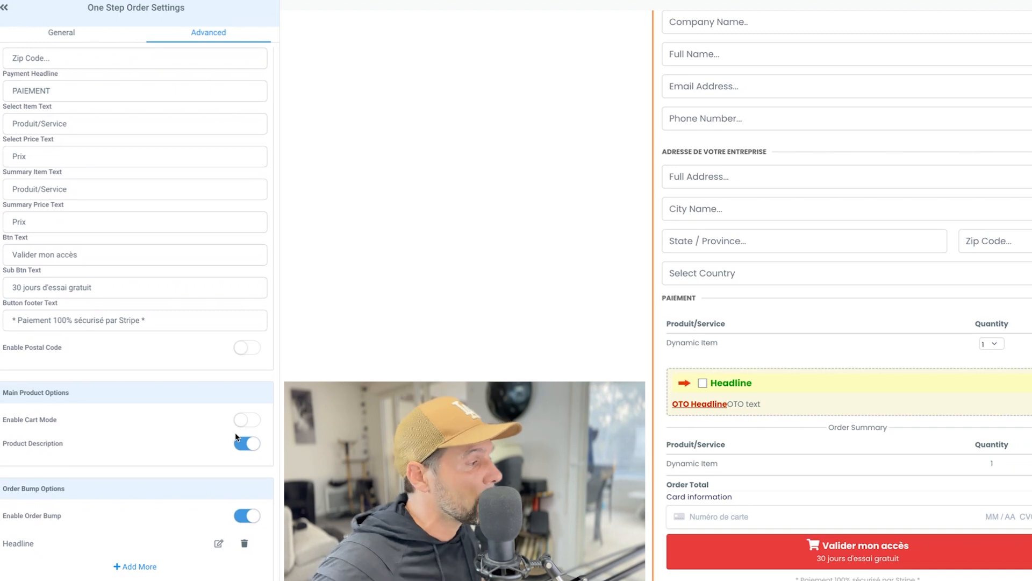
pyautogui.scroll(-2, 236, 437)
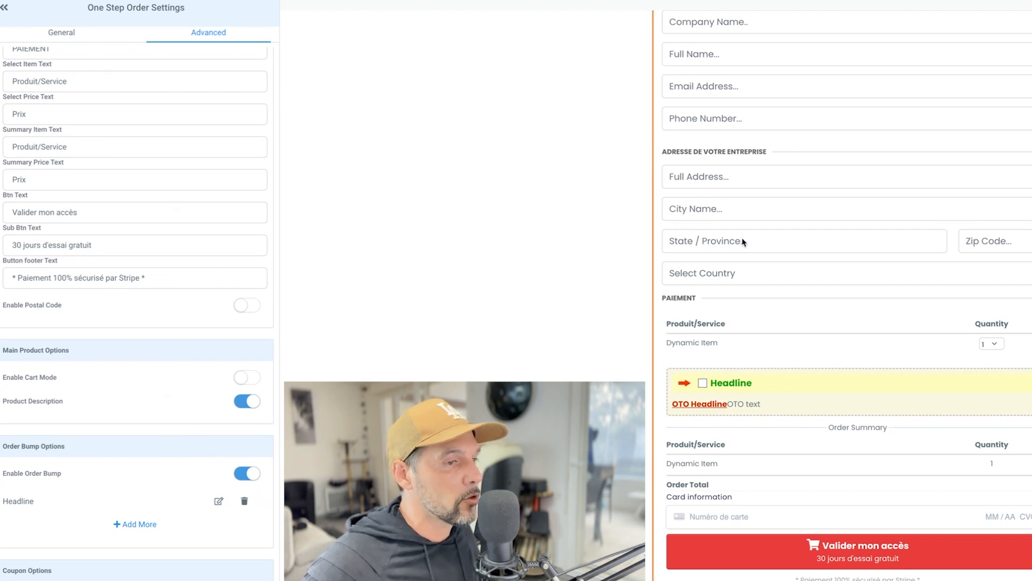
pyautogui.scroll(-1, 759, 311)
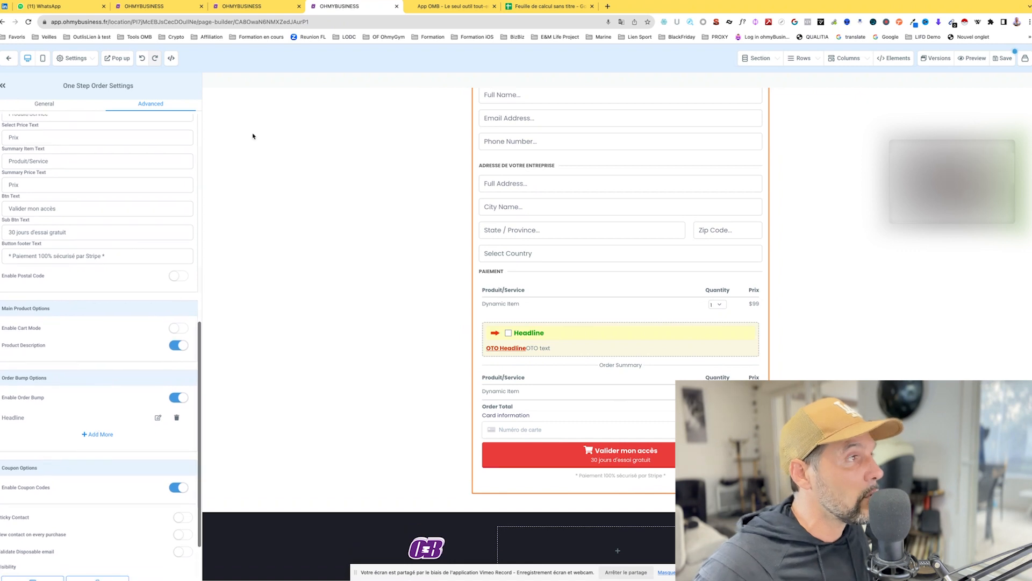
# Step: Go to the funnel's Offre checkout step and view the products attached to it
pyautogui.click(245, 7)
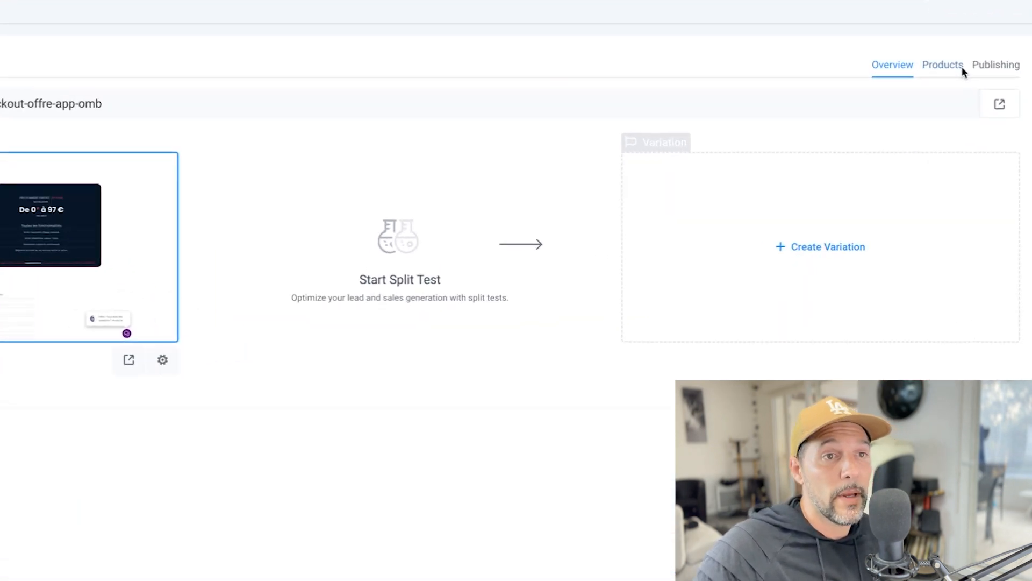
pyautogui.click(939, 65)
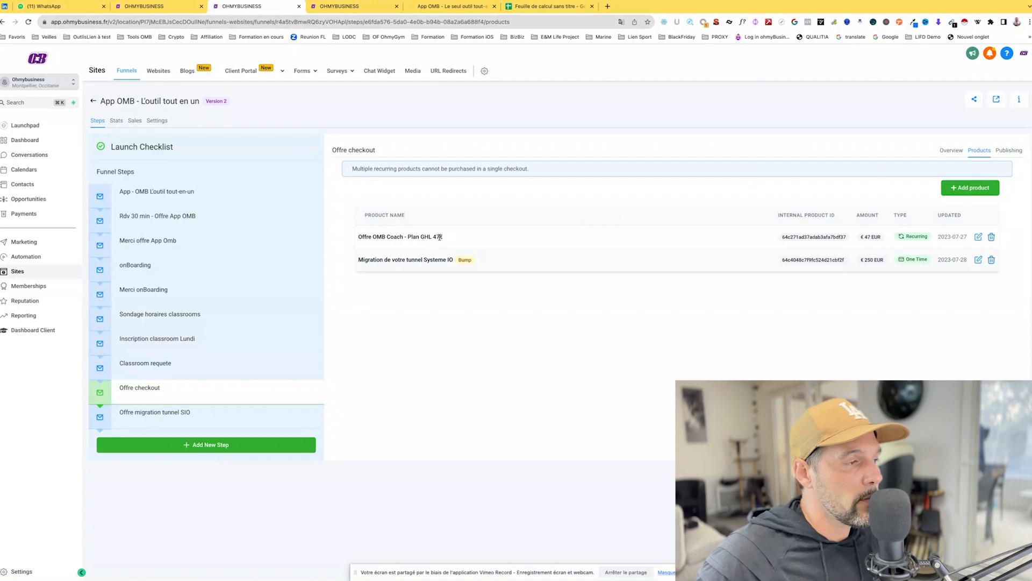
pyautogui.moveTo(442, 236); pyautogui.dragTo(352, 240)
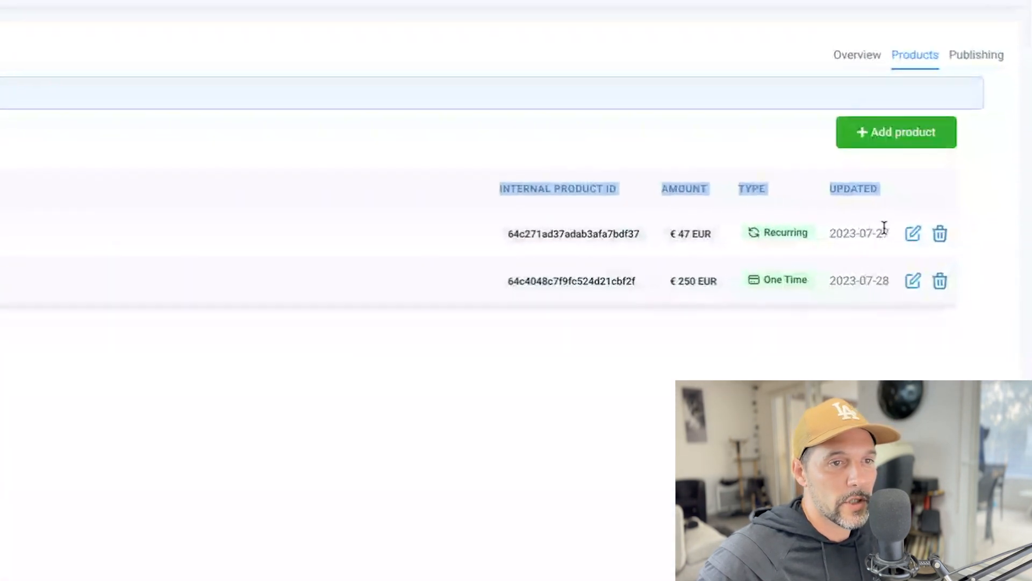
# Step: Start adding a product to the Offre checkout step, choosing produit demo with the price Produit demo pack mensuel
pyautogui.click(904, 132)
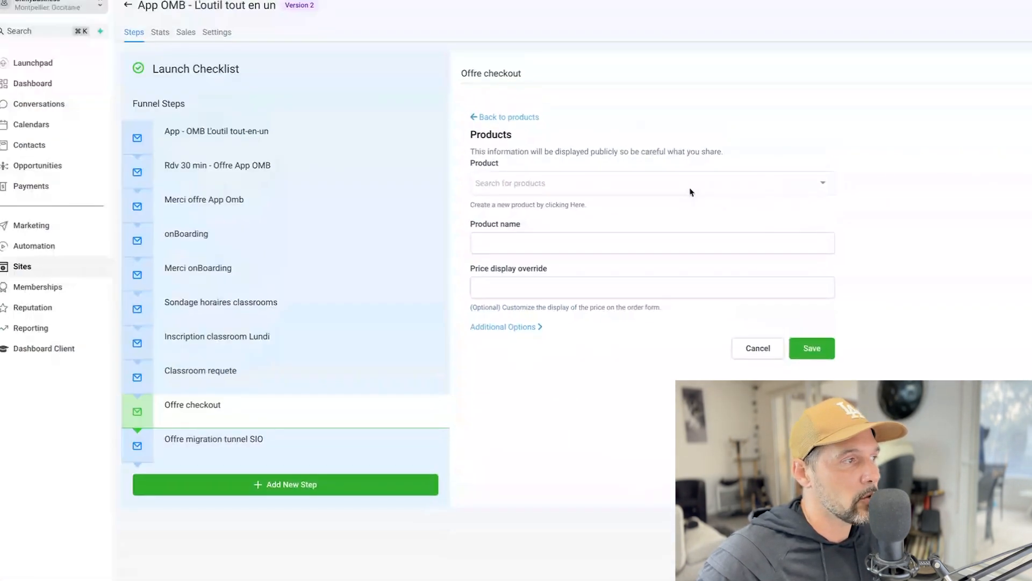
pyautogui.click(692, 185)
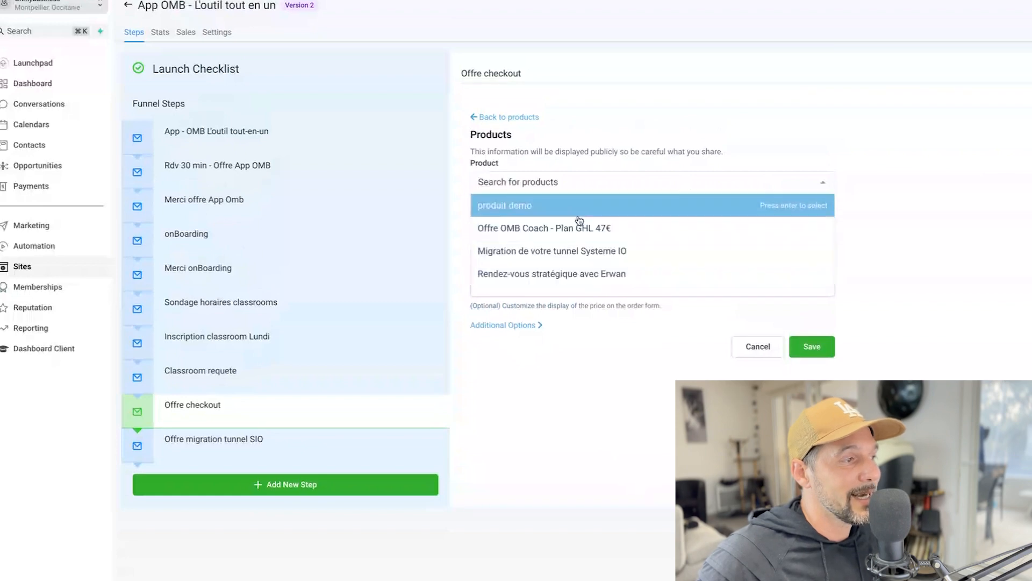
pyautogui.click(40, 191)
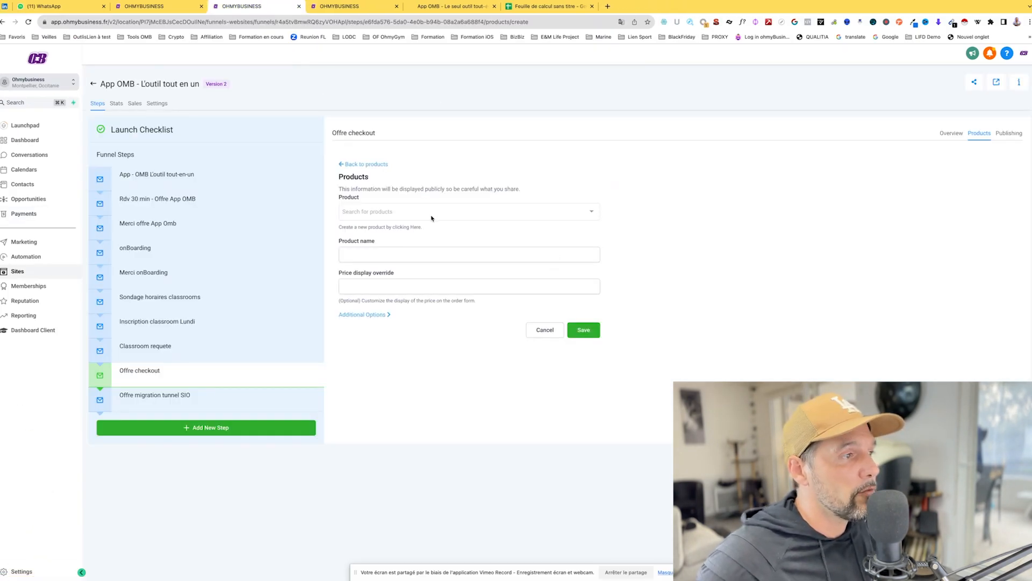
pyautogui.click(431, 218)
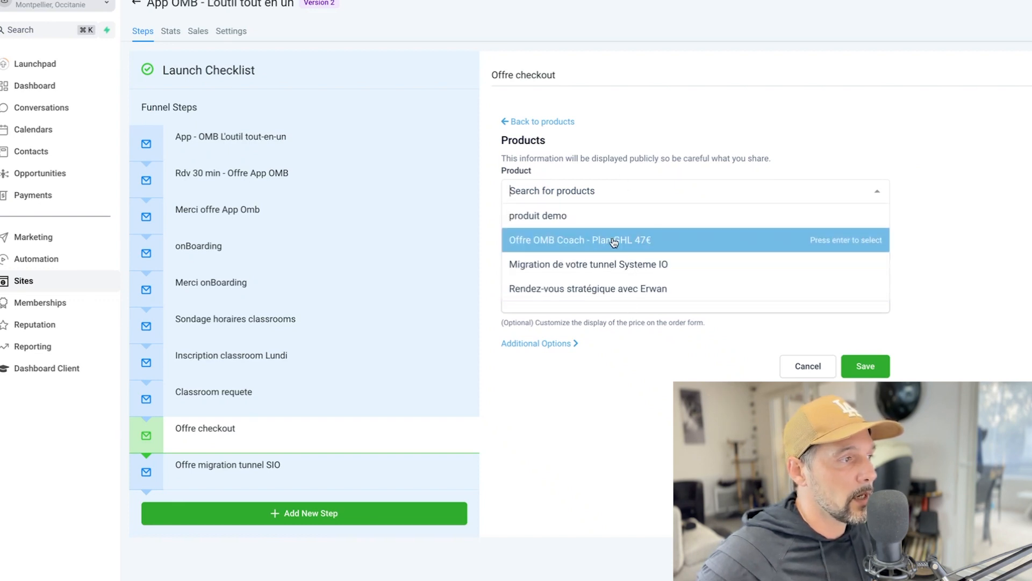
pyautogui.click(568, 218)
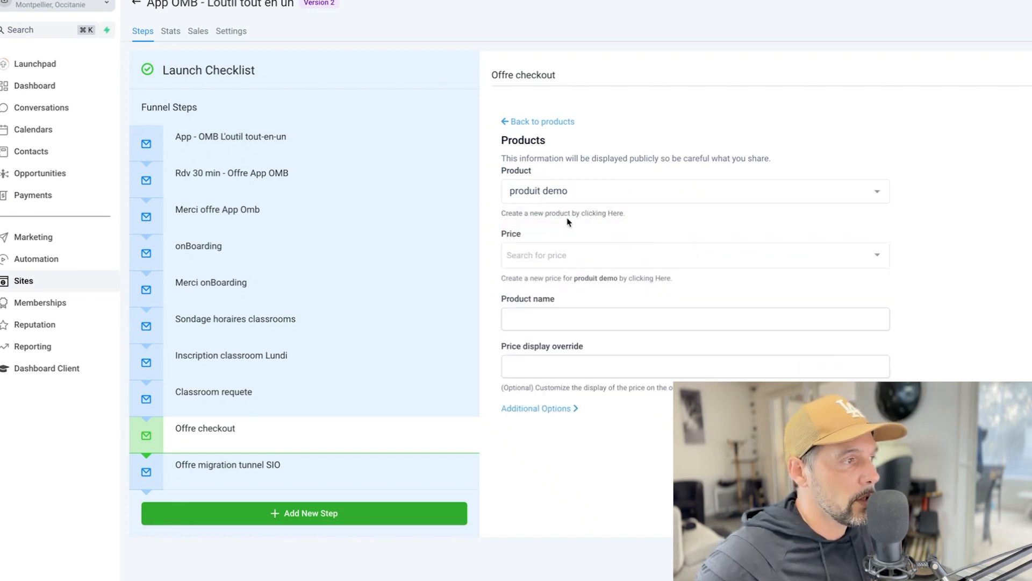
pyautogui.click(565, 250)
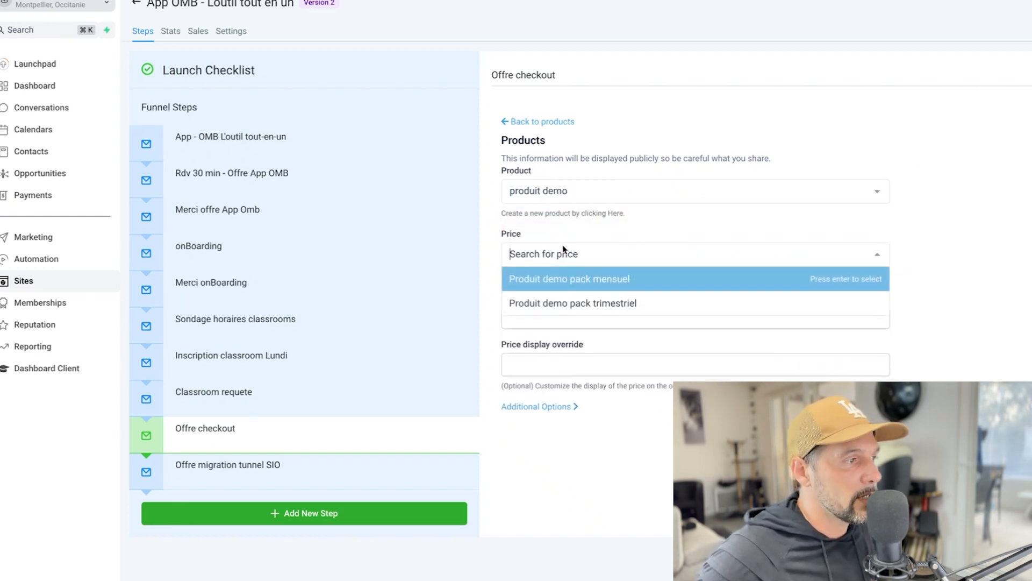
pyautogui.click(584, 283)
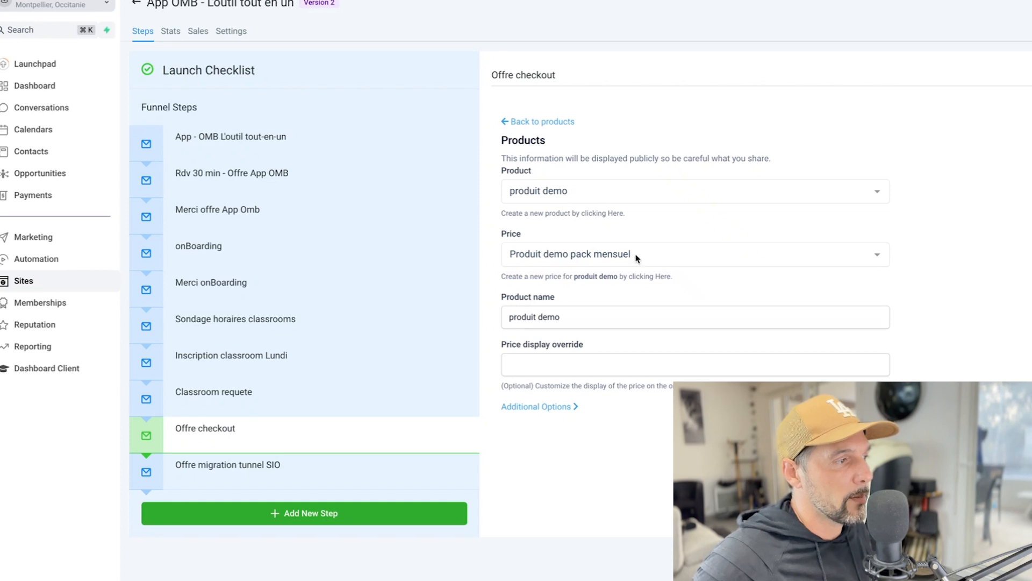
# Step: Set the product name to "Produit DEMO a afficher" and the price display override to "Offre à 47e au lie ude bakznlzhnl"
pyautogui.tripleClick(552, 318)
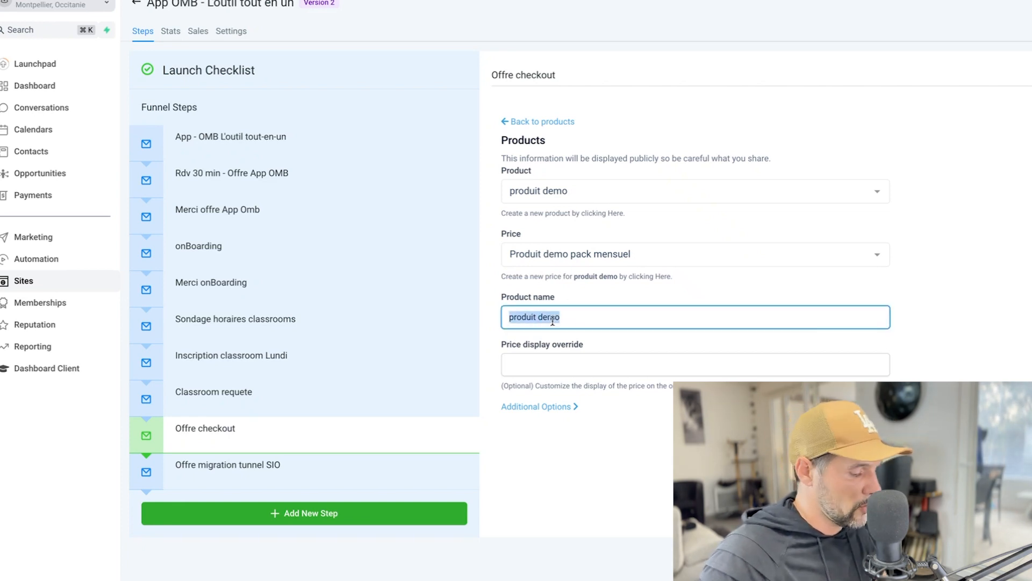
pyautogui.write('Produit DEMO a afficher')
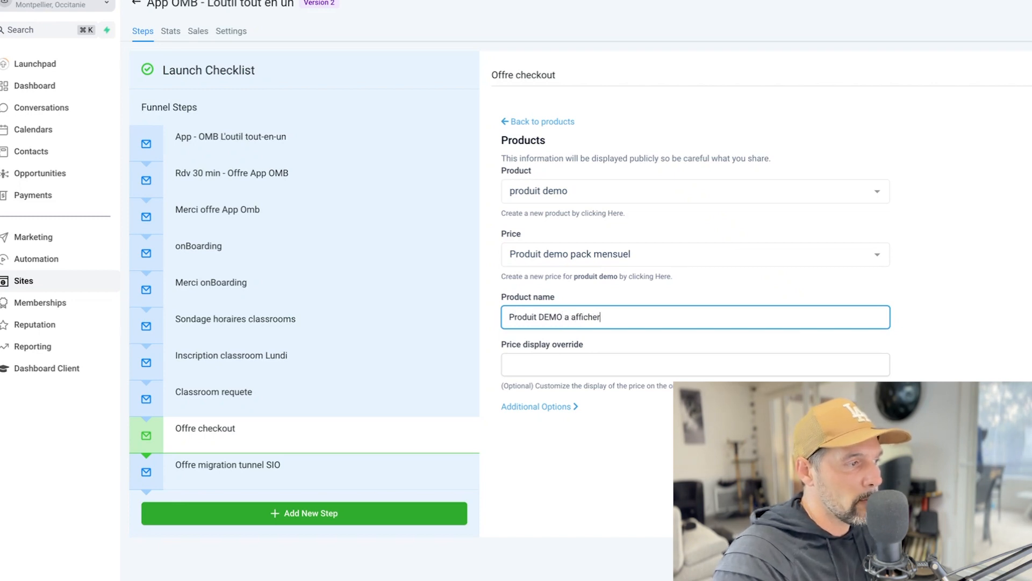
pyautogui.press('Tab')
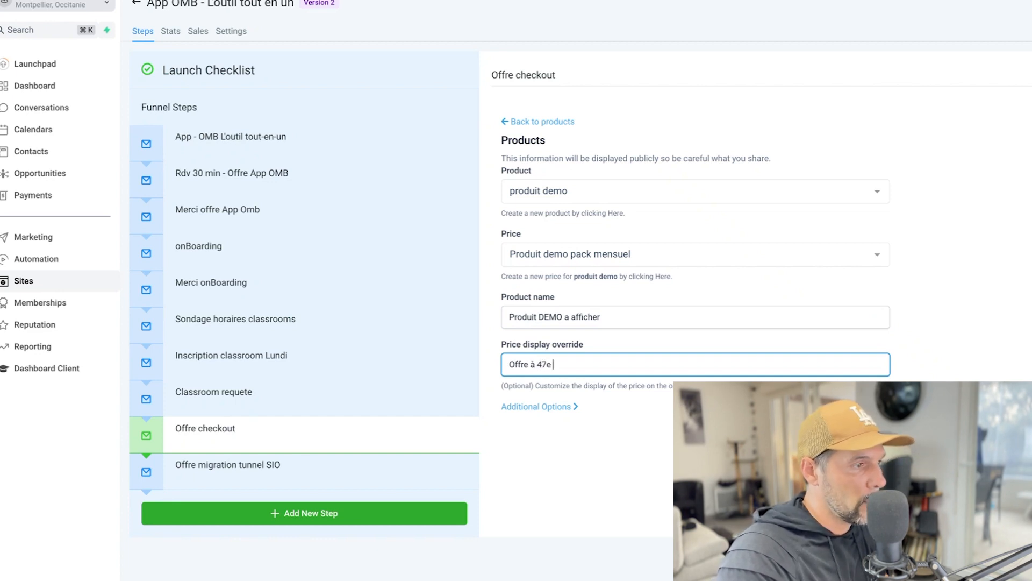
pyautogui.write('Offre à 47e au lie ude bakznlzhnl')
# Step: Expand the new product's additional options and compare the Main Product option with the order form in the page builder
pyautogui.scroll(-5, 537, 312)
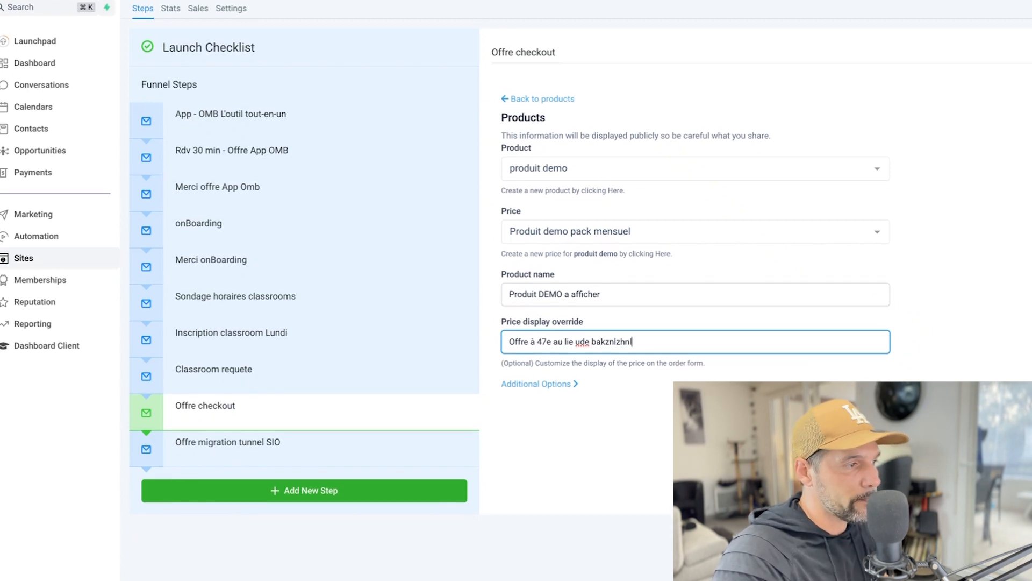
pyautogui.click(538, 260)
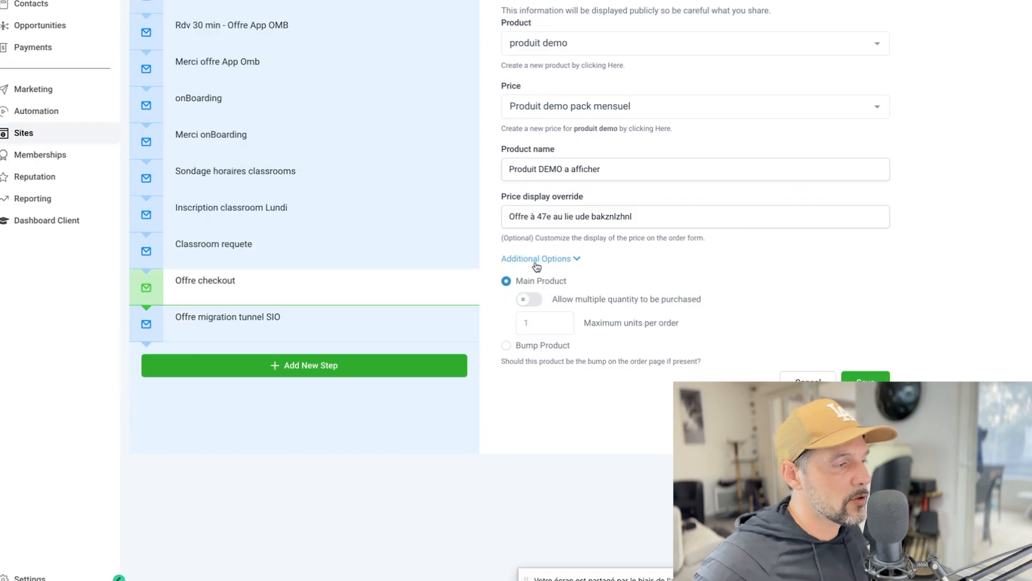
pyautogui.moveTo(567, 284); pyautogui.dragTo(545, 283)
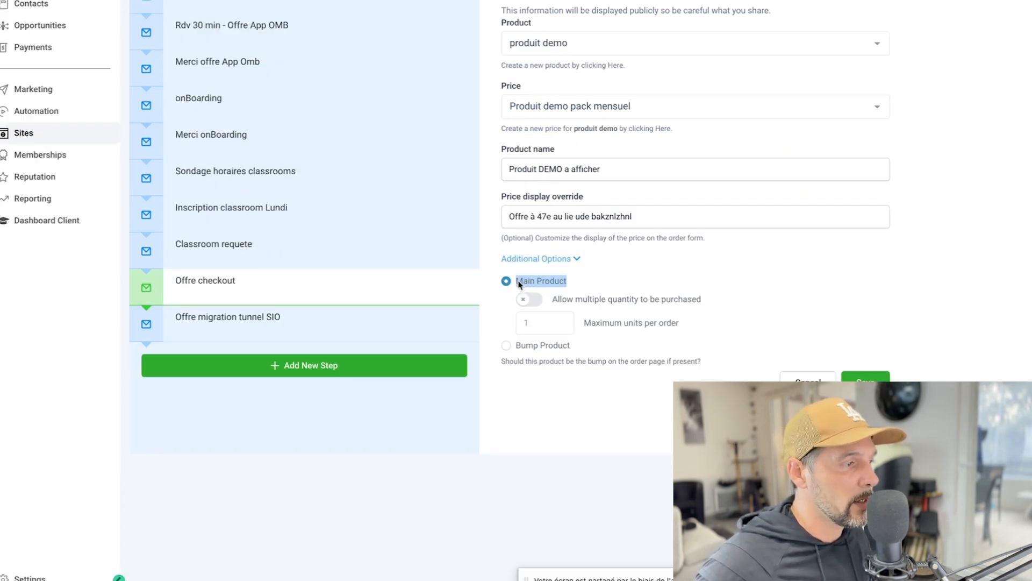
pyautogui.click(352, 5)
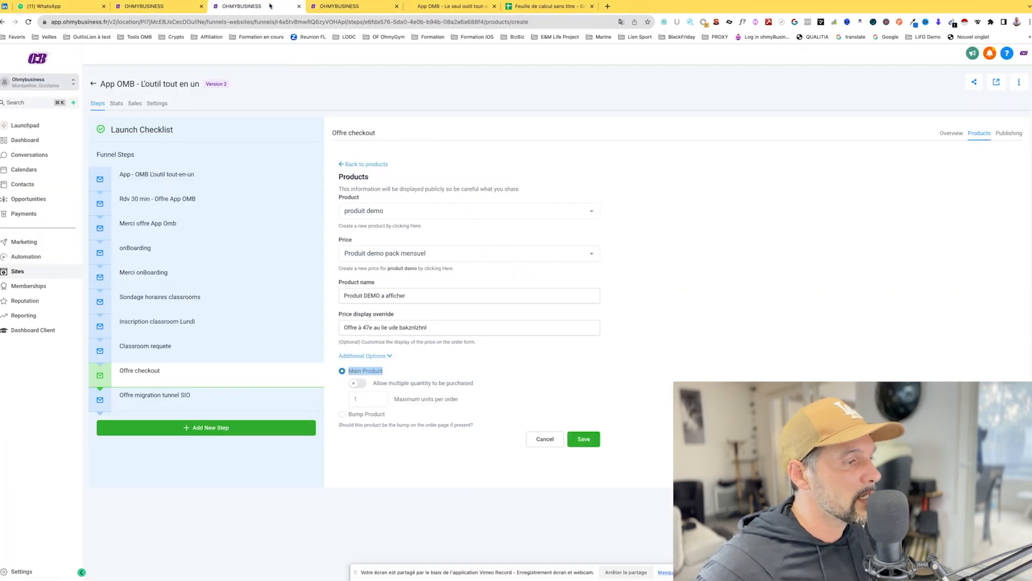
# Step: Try setting the new product as Bump Product, set it back to Main Product, and return to the page builder
pyautogui.click(357, 378)
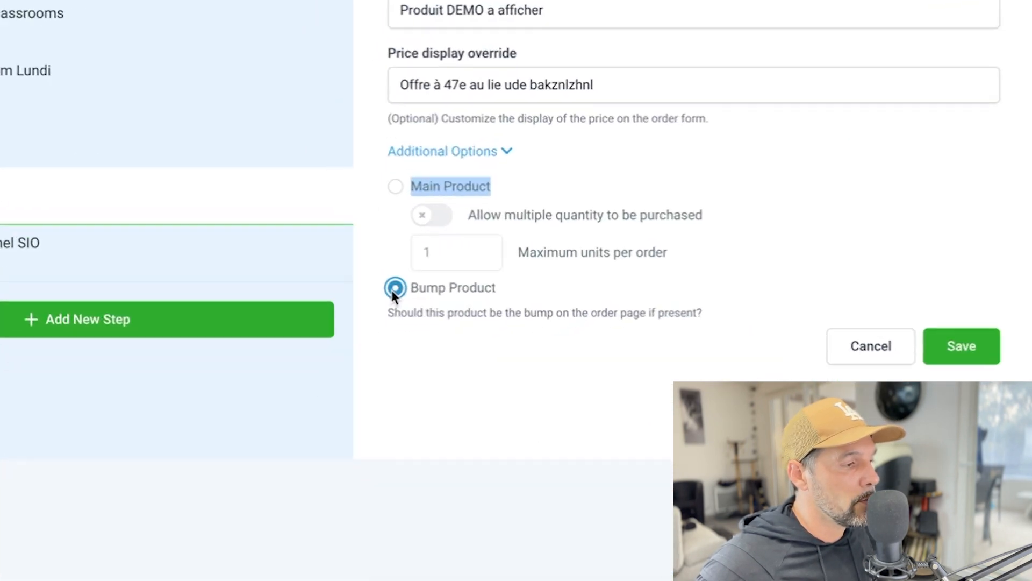
pyautogui.click(396, 187)
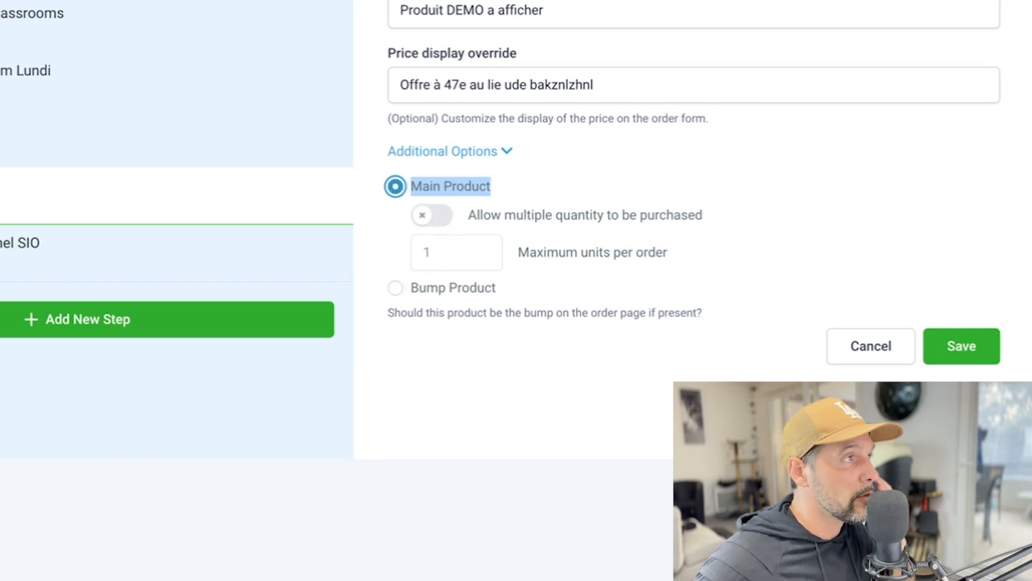
pyautogui.click(333, 10)
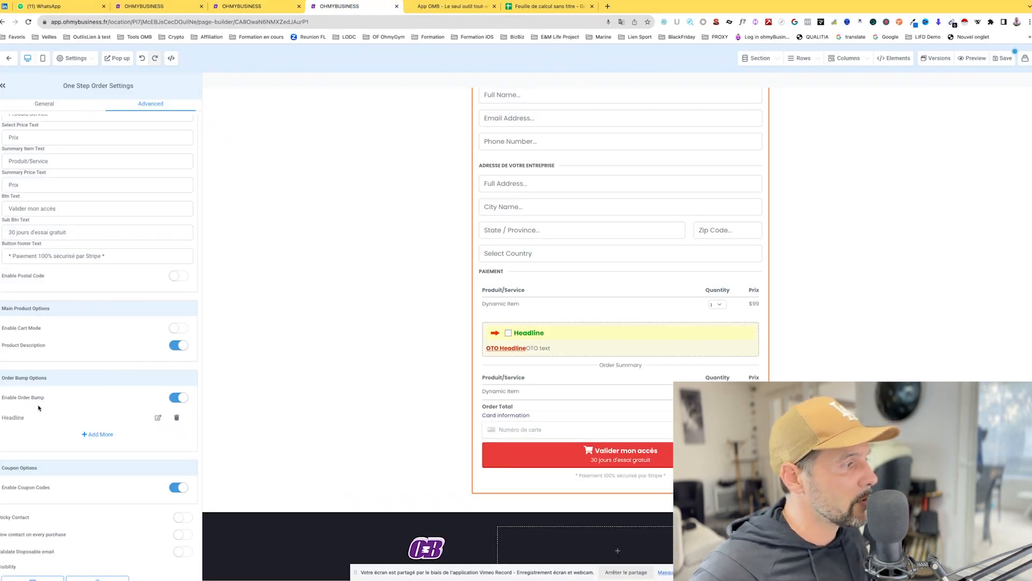
# Step: Start another order bump for Migration de votre tunnel Systeme IO with the headline "Offre migration à prix coûtant 250€ au lieu de 600€"
pyautogui.moveTo(14, 397); pyautogui.dragTo(37, 397)
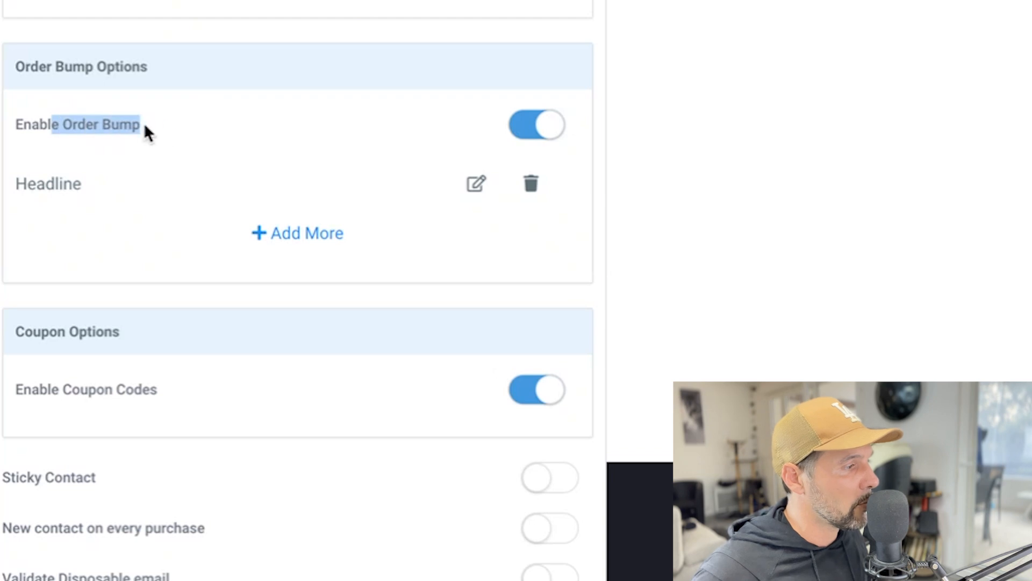
pyautogui.click(290, 235)
pyautogui.click(284, 247)
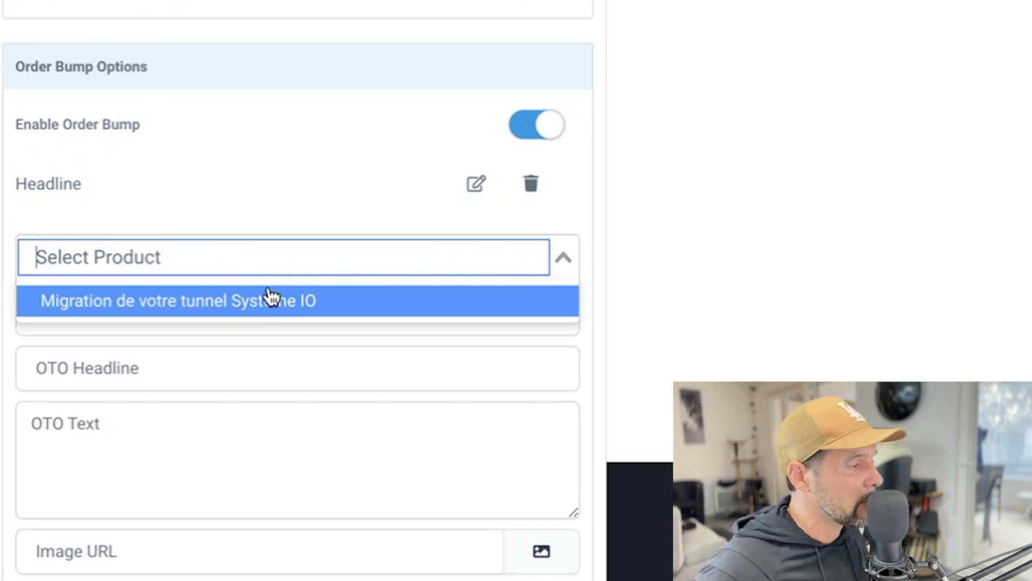
pyautogui.click(272, 297)
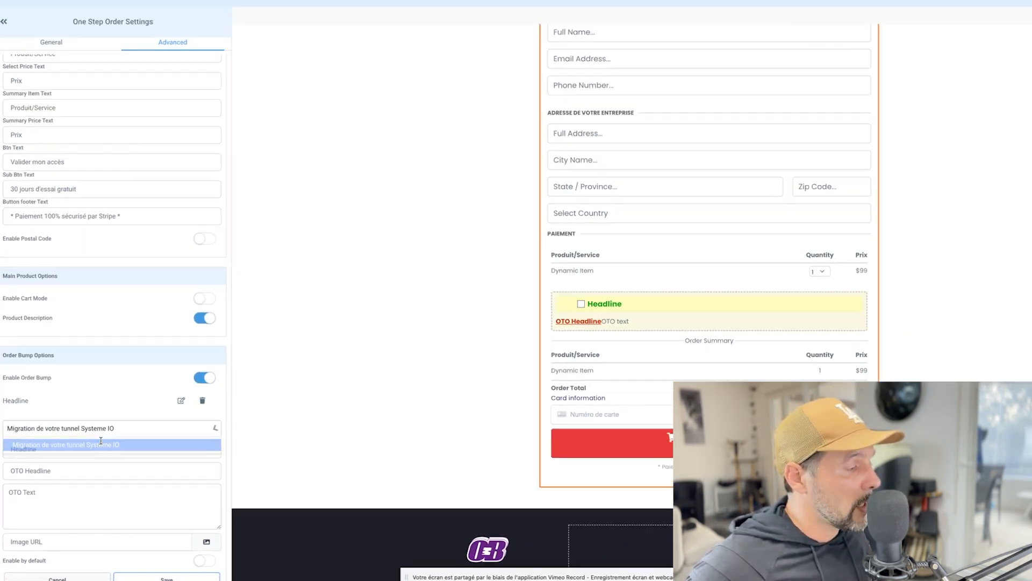
pyautogui.click(101, 441)
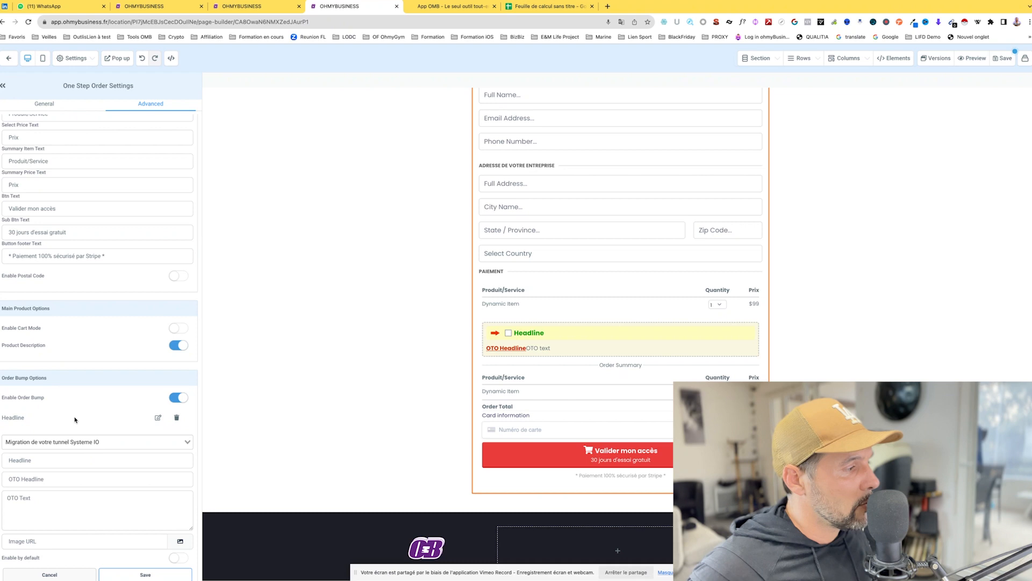
pyautogui.click(52, 460)
pyautogui.scroll(-1, 52, 459)
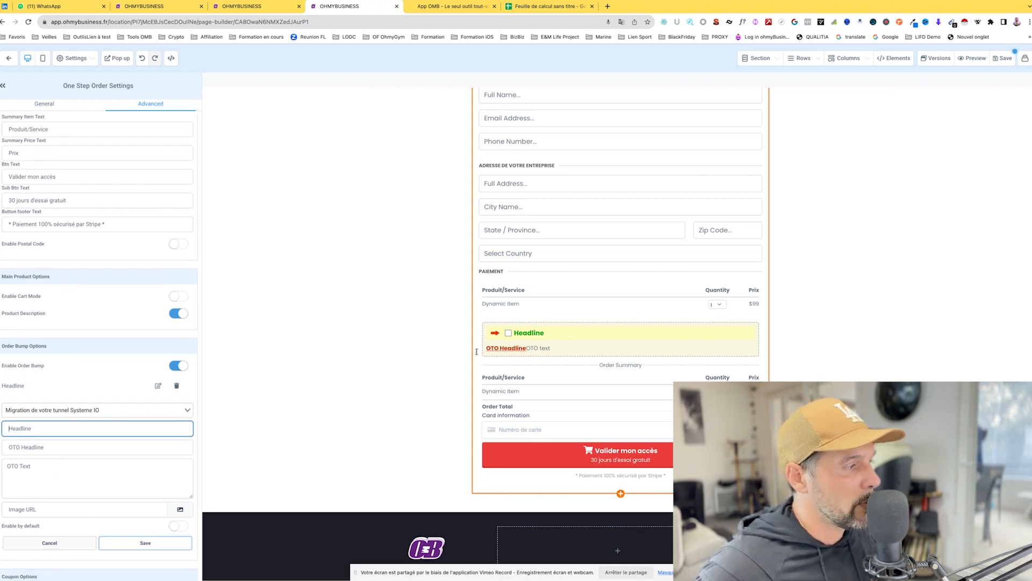
pyautogui.write('Offre migration à prix coûtant 250€ au lieu de 600€')
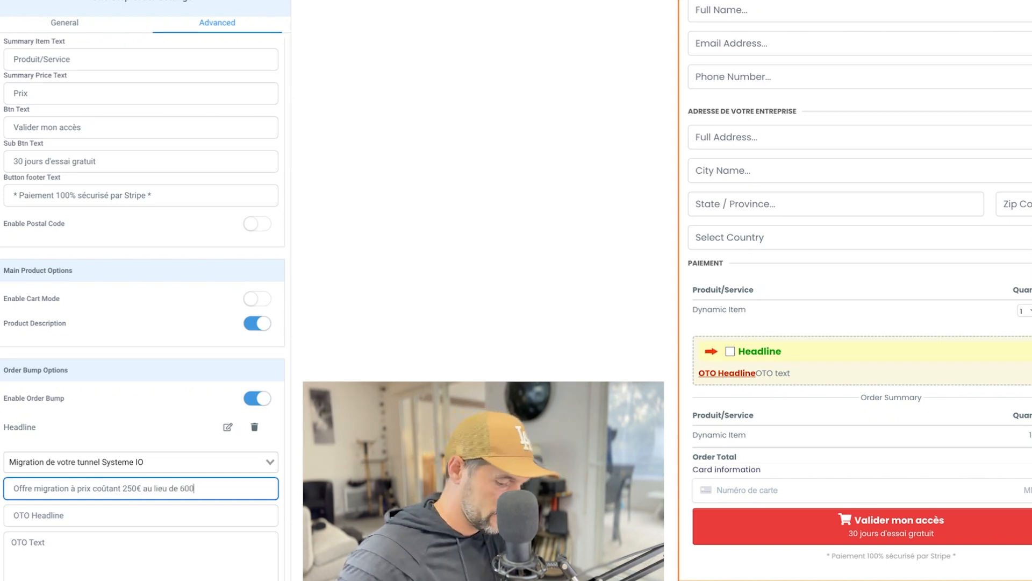
# Step: Move "250€ au lieu de 600€" from the headline to the OTO headline and enter OTO text beginning "Profitez. d'une migration sans prise de tête"
pyautogui.click(146, 511)
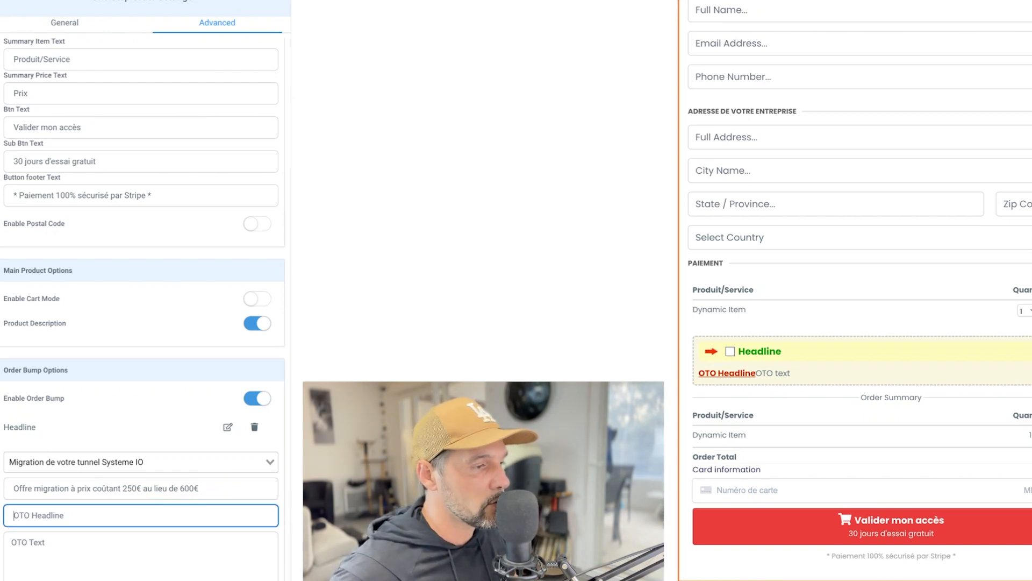
pyautogui.moveTo(121, 485); pyautogui.dragTo(247, 485)
pyautogui.hotkey('ctrl', 'c')
pyautogui.press('BackSpace')
pyautogui.click(171, 514)
pyautogui.hotkey('ctrl', 'v')
pyautogui.click(86, 550)
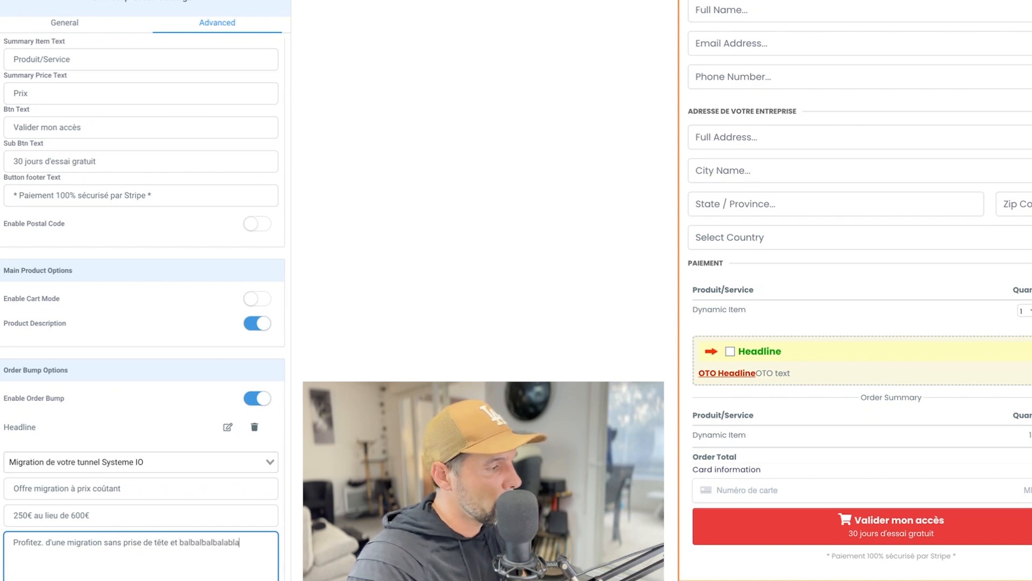
# Step: Choose access-control.png from the Template GHL folder as the bump image and try to save the additional order bump
pyautogui.scroll(-2, 194, 459)
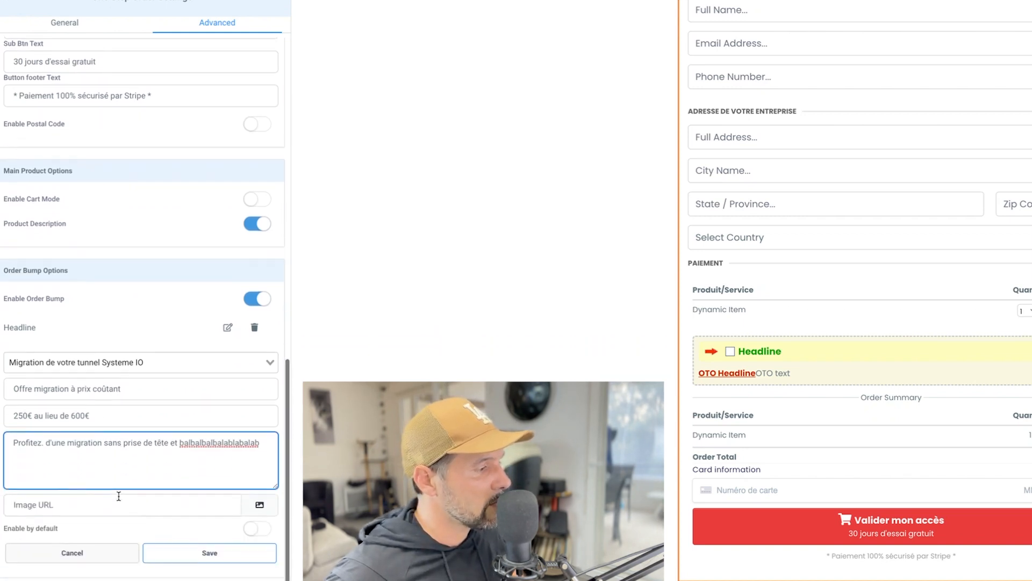
pyautogui.click(256, 497)
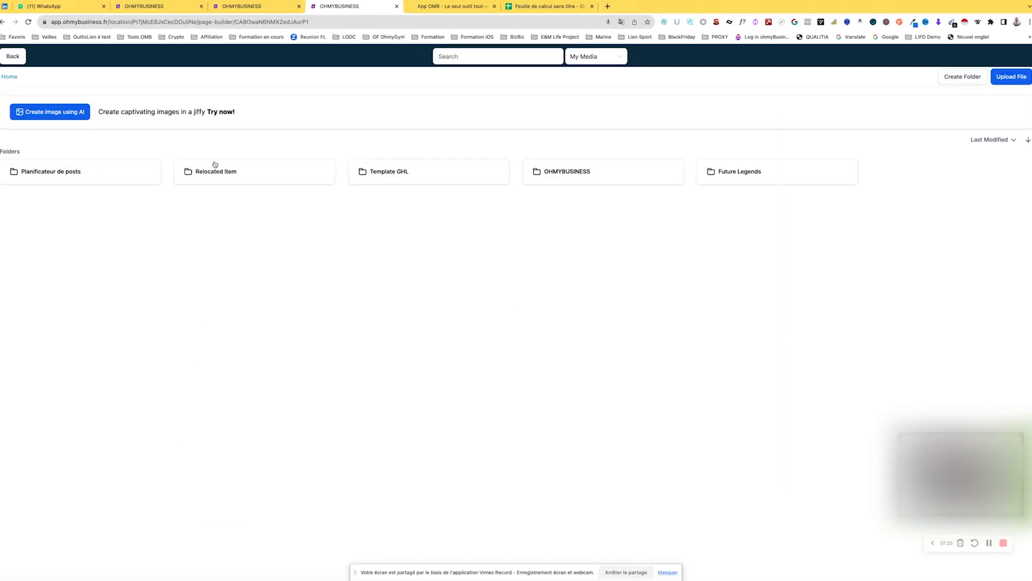
pyautogui.click(451, 172)
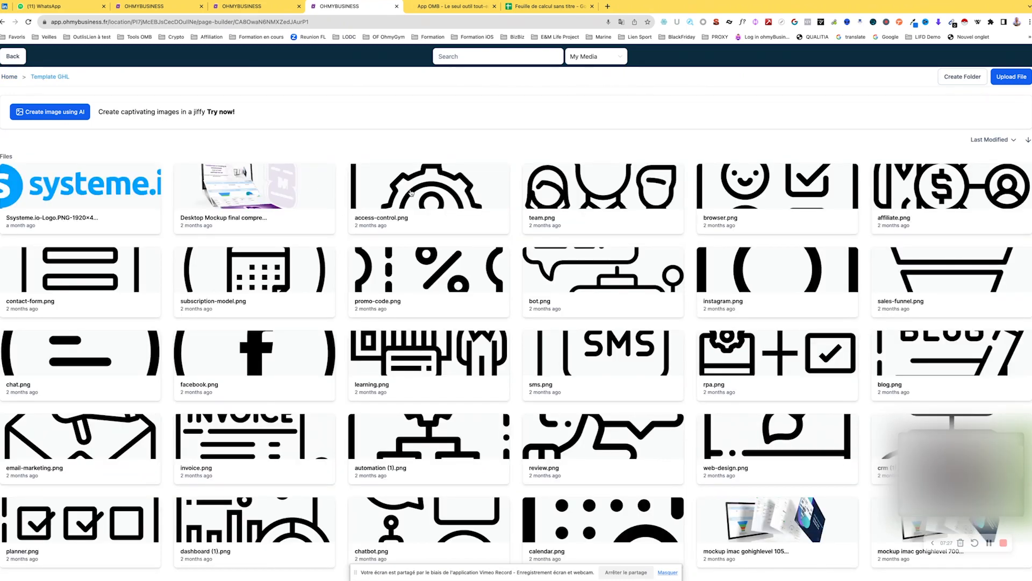
pyautogui.click(410, 194)
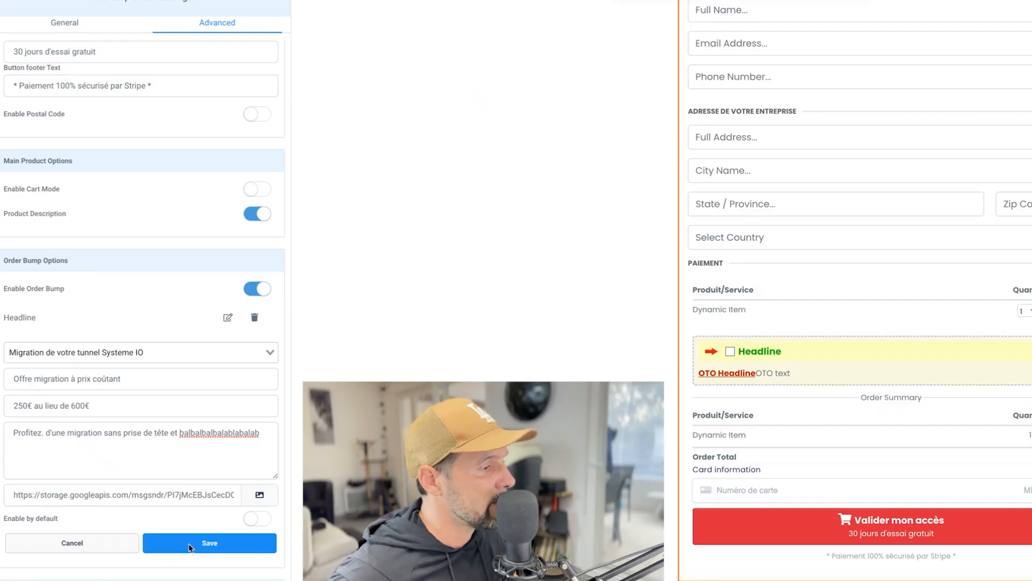
pyautogui.click(146, 466)
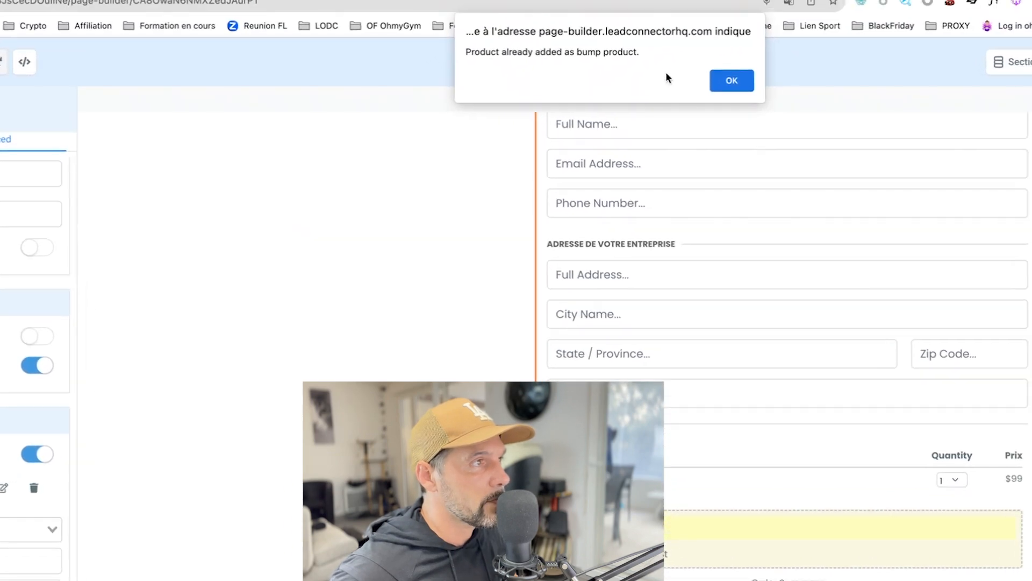
pyautogui.click(779, 35)
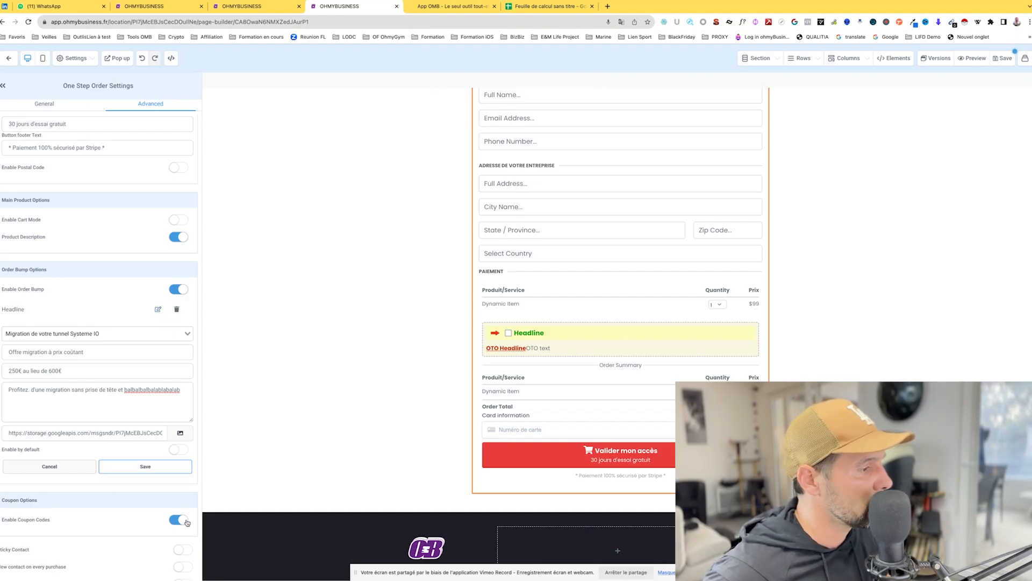
# Step: Discard the unsaved bump, open the existing Headline bump for editing and set its OTO headline to "250€ au lieu de 600€"
pyautogui.click(157, 310)
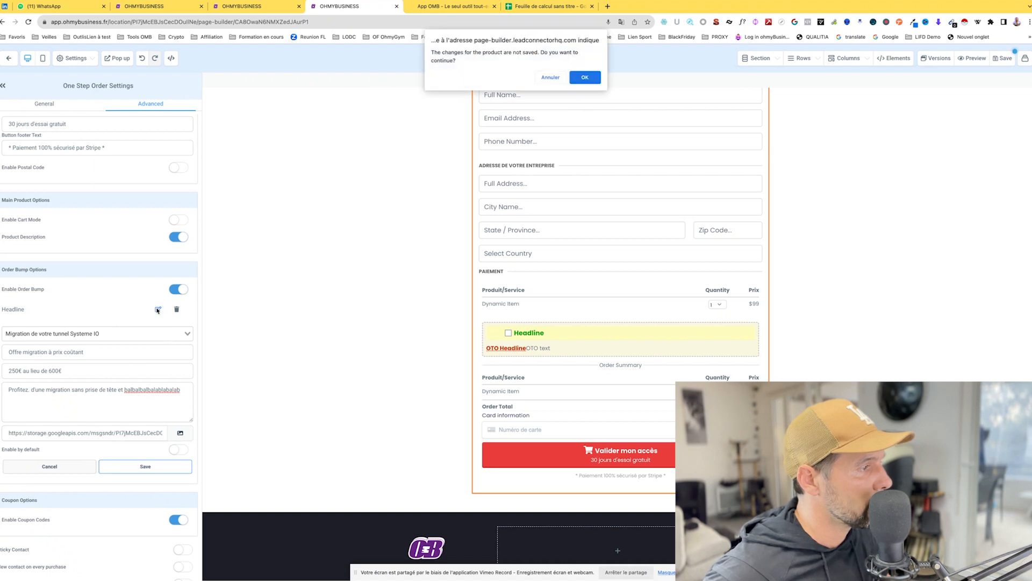
pyautogui.click(586, 75)
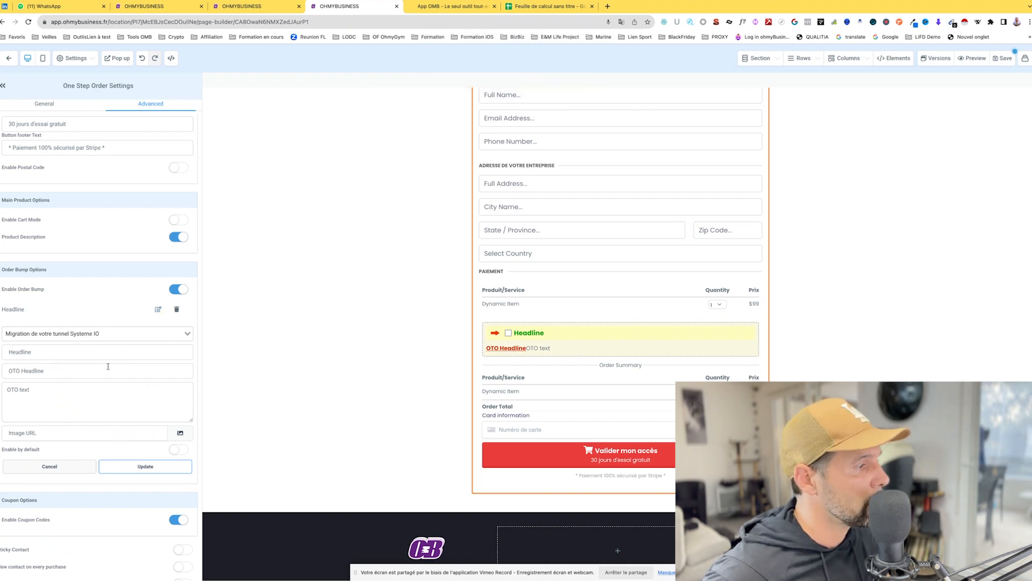
pyautogui.click(70, 353)
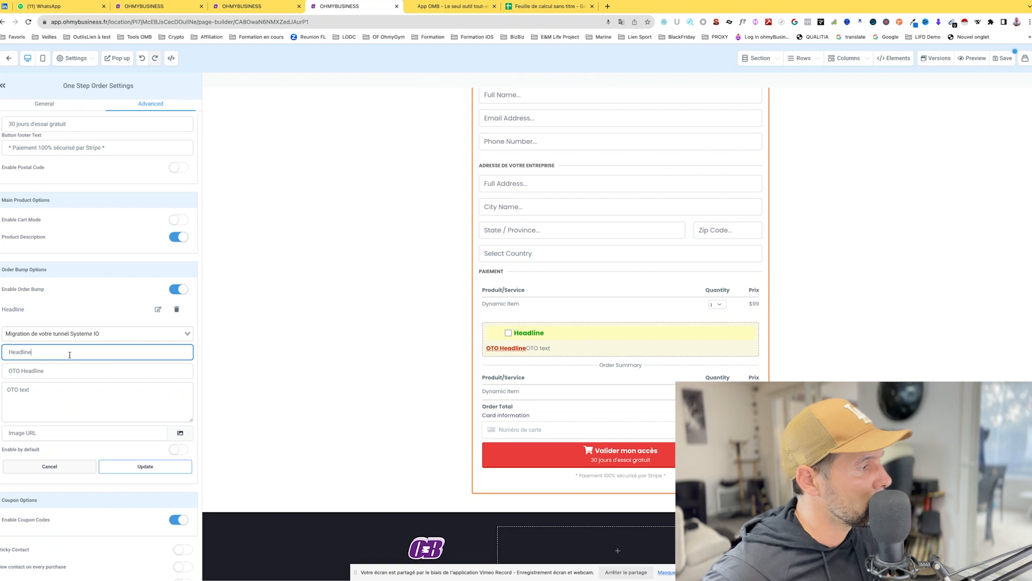
pyautogui.doubleClick(41, 353)
pyautogui.tripleClick(45, 369)
pyautogui.press('super+v')
# Step: Set the bump's headline to "Offre migration à prix coutant" and its OTO text to "balblablabalblkbls lkzejlkjslfkjsdflkj"
pyautogui.click(36, 351)
pyautogui.doubleClick(36, 351)
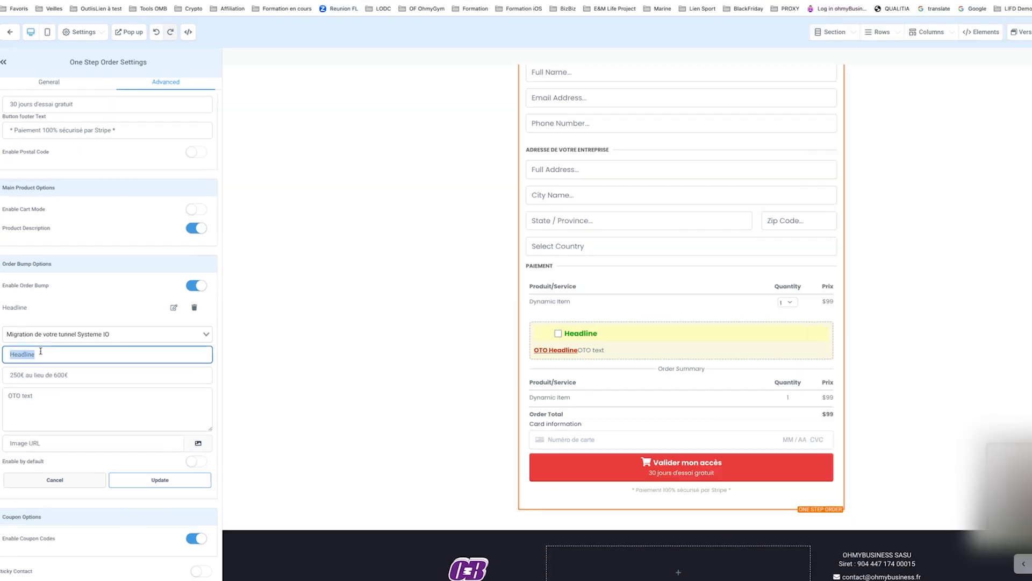
pyautogui.write('Offre ')
pyautogui.write('migration à prix coutan')
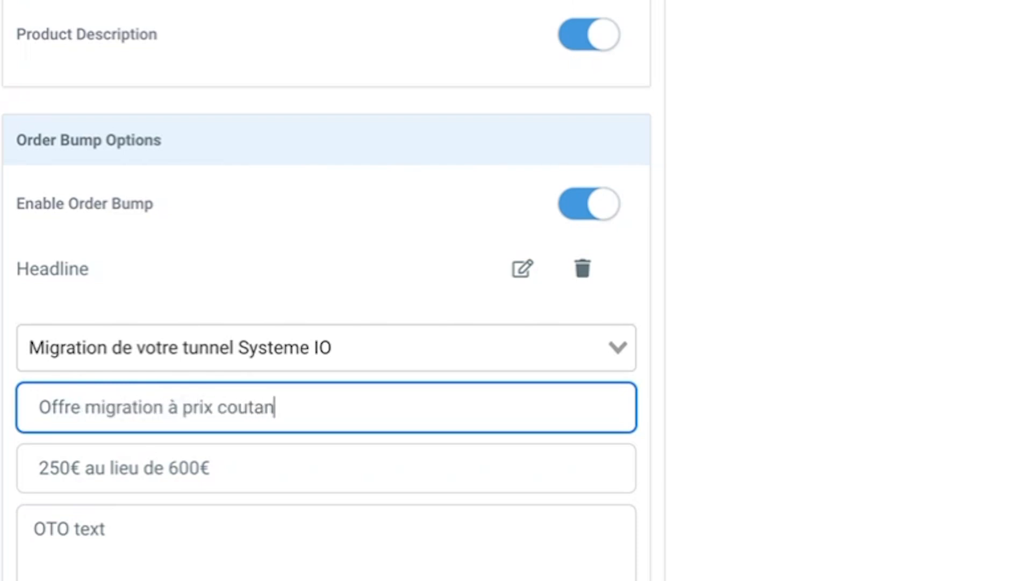
pyautogui.write('t')
pyautogui.tripleClick(120, 538)
pyautogui.write('balblablabalblkbls lkzejlkjslfkjsdflkj')
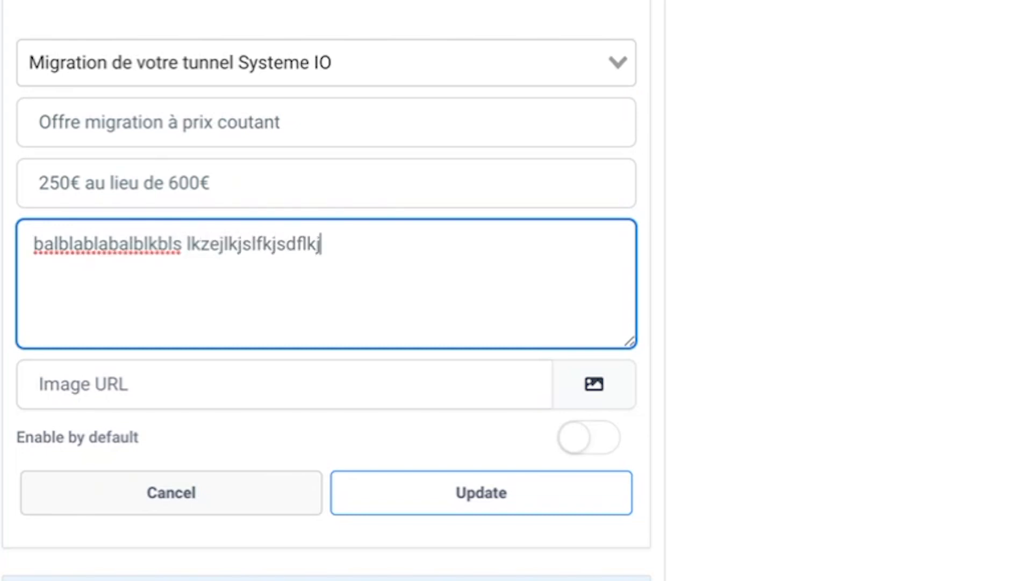
# Step: Use access-control.png from the Template GHL folder as the bump's image, update the bump and check it in the form
pyautogui.click(594, 384)
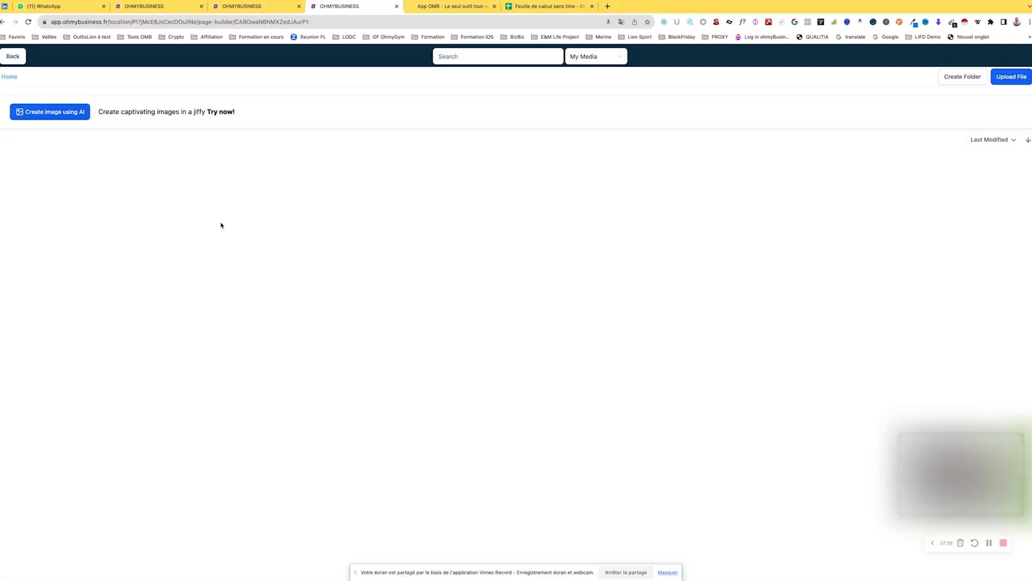
pyautogui.click(380, 171)
pyautogui.click(421, 201)
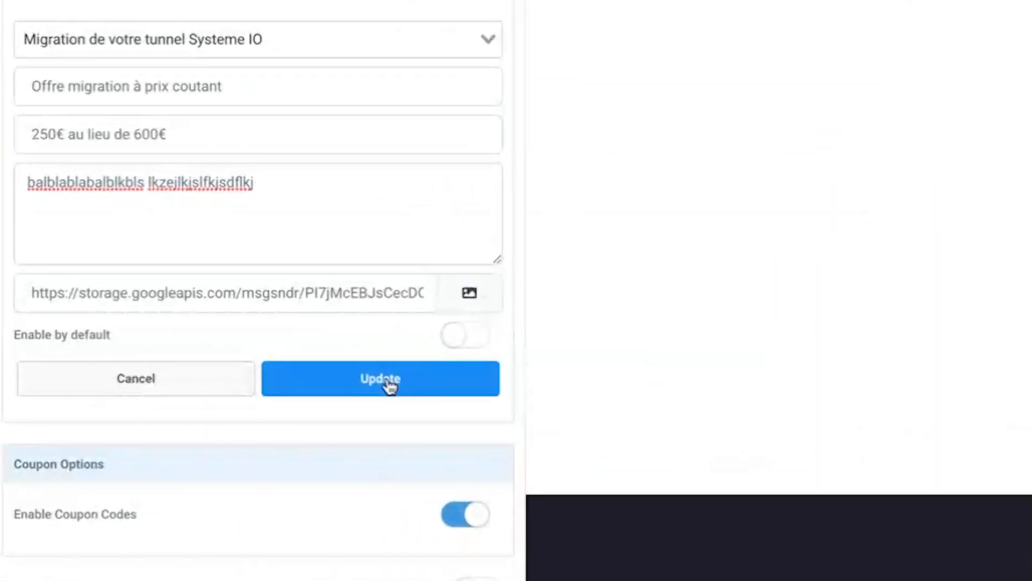
pyautogui.click(388, 383)
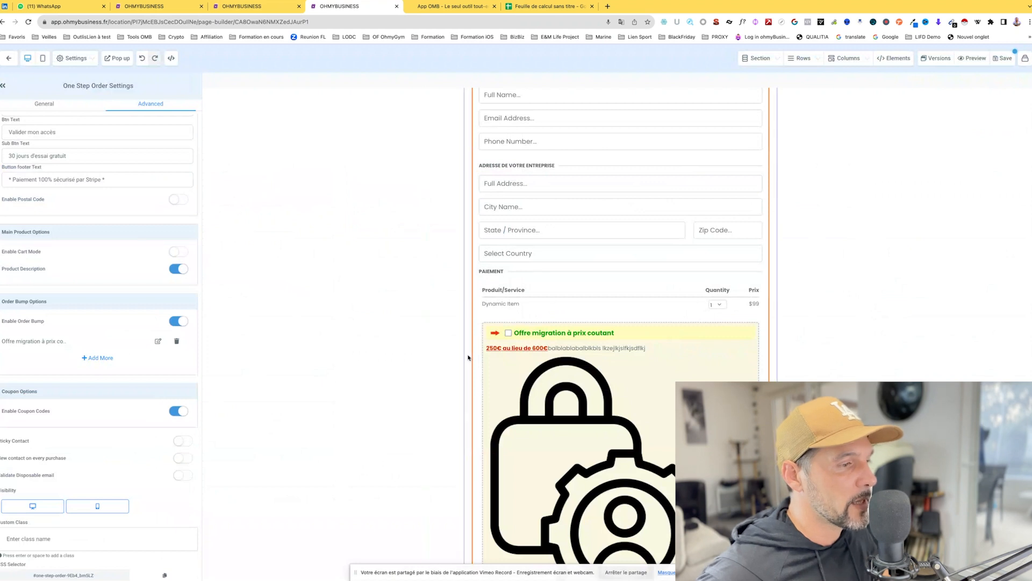
pyautogui.scroll(-2, 638, 325)
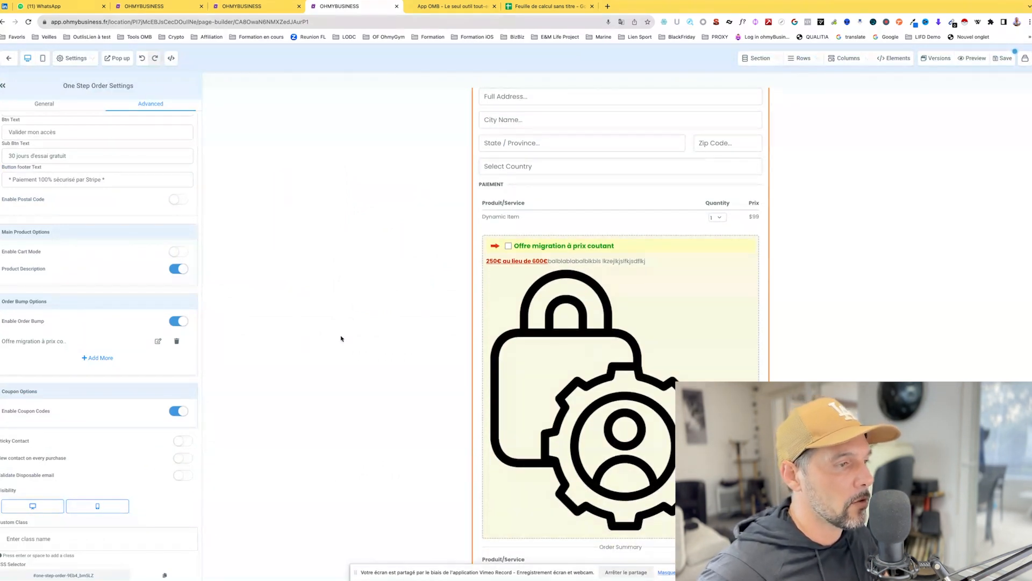
# Step: Remove the image URL from the "Offre migration à prix coutant" order bump and update it
pyautogui.click(159, 342)
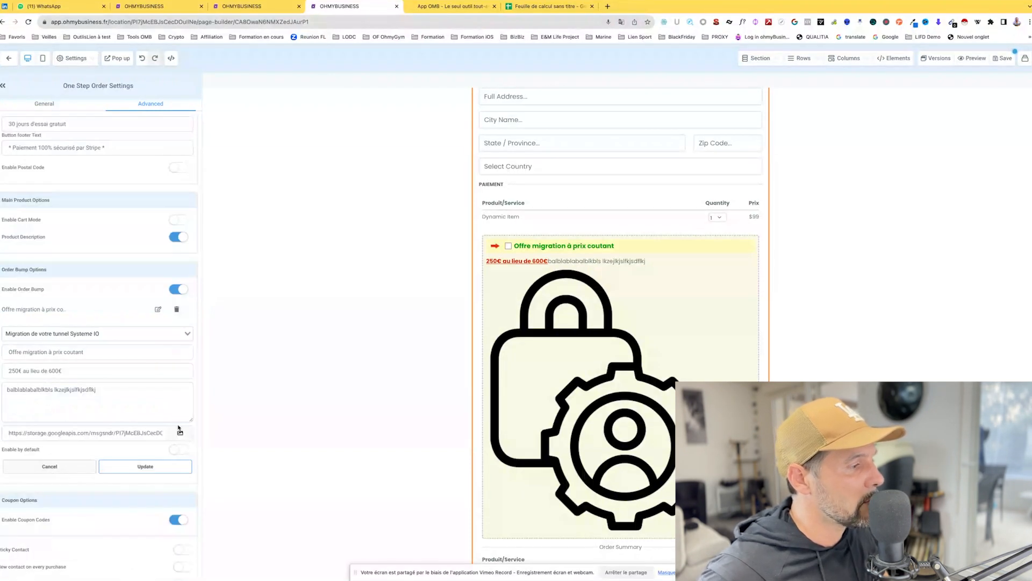
pyautogui.moveTo(152, 432); pyautogui.dragTo(8, 433)
pyautogui.press('BackSpace')
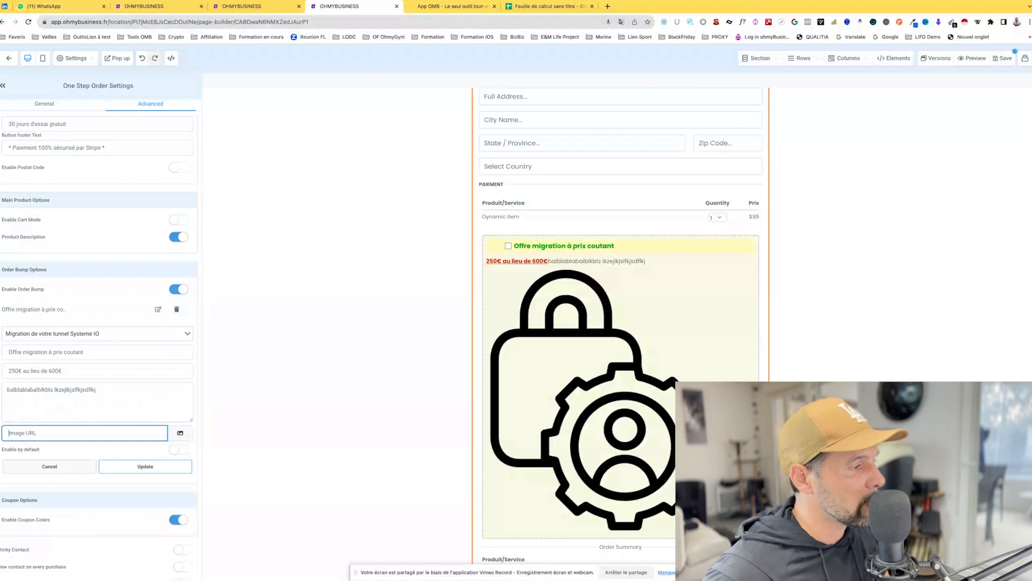
pyautogui.click(169, 465)
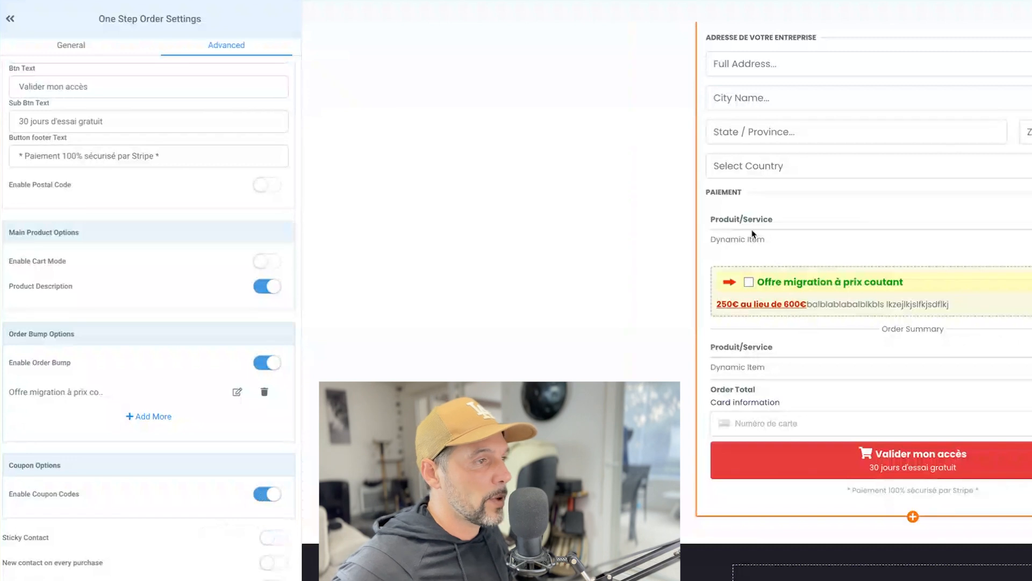
# Step: Review the order form's fields, enable Sticky Contact and point out the Validate Disposable email option
pyautogui.scroll(4, 753, 234)
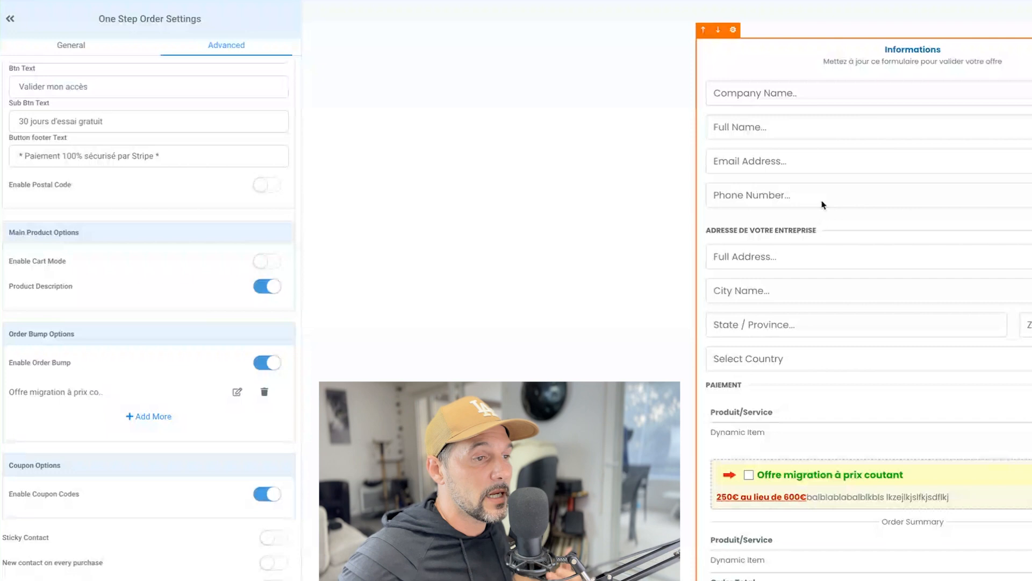
pyautogui.scroll(-3, 821, 205)
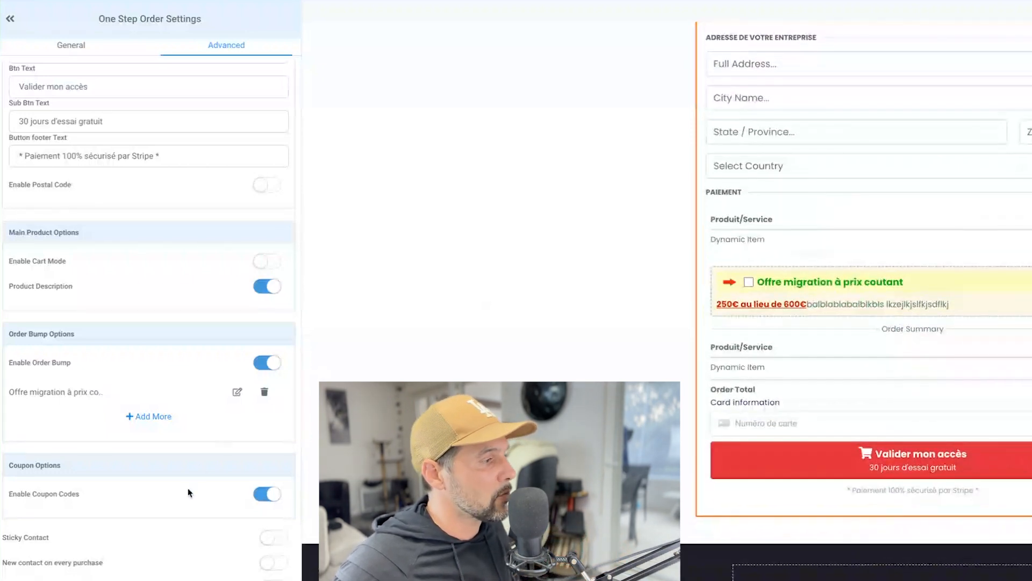
pyautogui.click(273, 537)
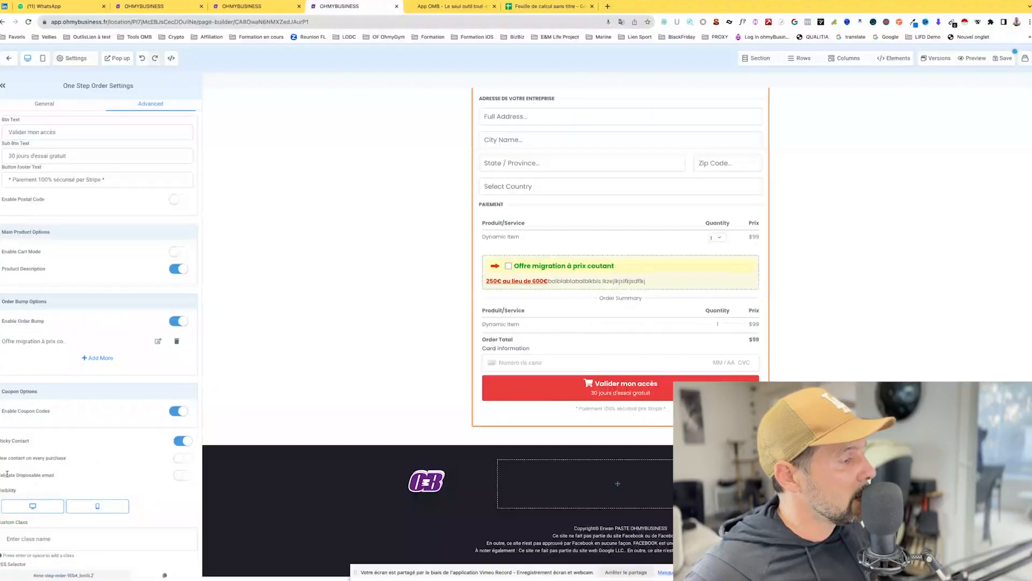
pyautogui.moveTo(7, 475); pyautogui.dragTo(51, 473)
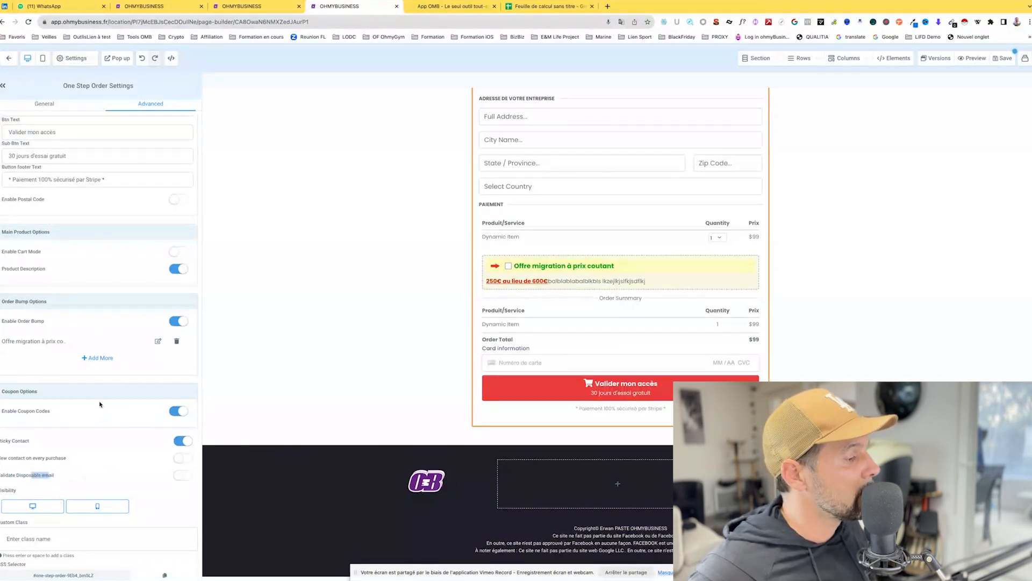
# Step: Add a 2 Step Order element directly below the one-step order form
pyautogui.scroll(15, 100, 301)
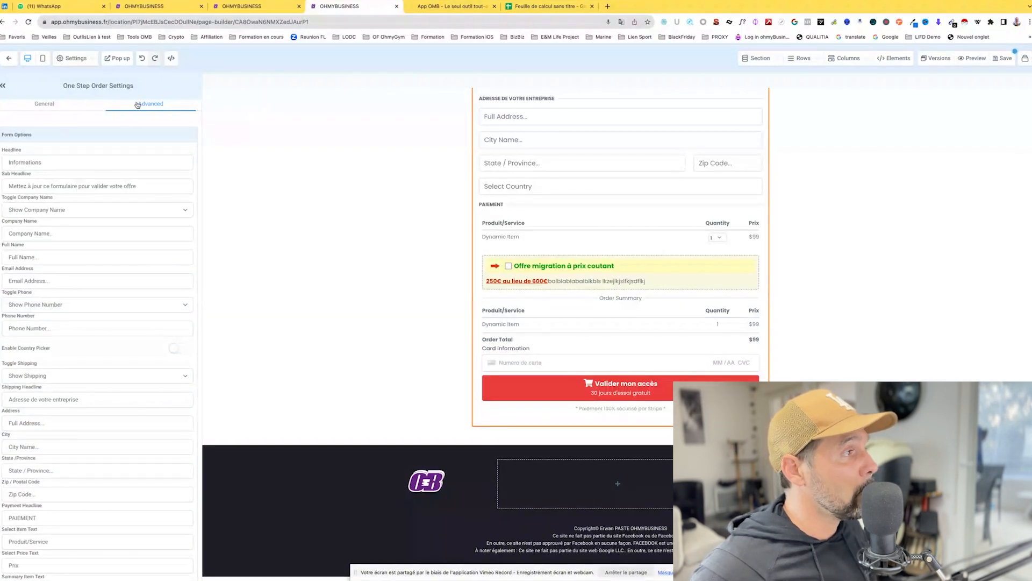
pyautogui.scroll(3, 653, 156)
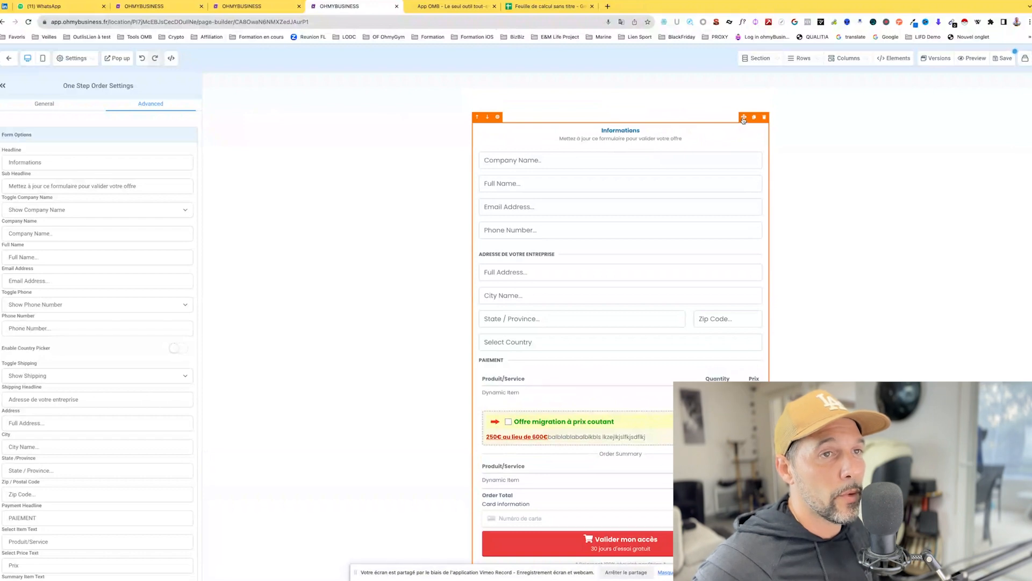
pyautogui.scroll(-3, 717, 210)
pyautogui.click(621, 428)
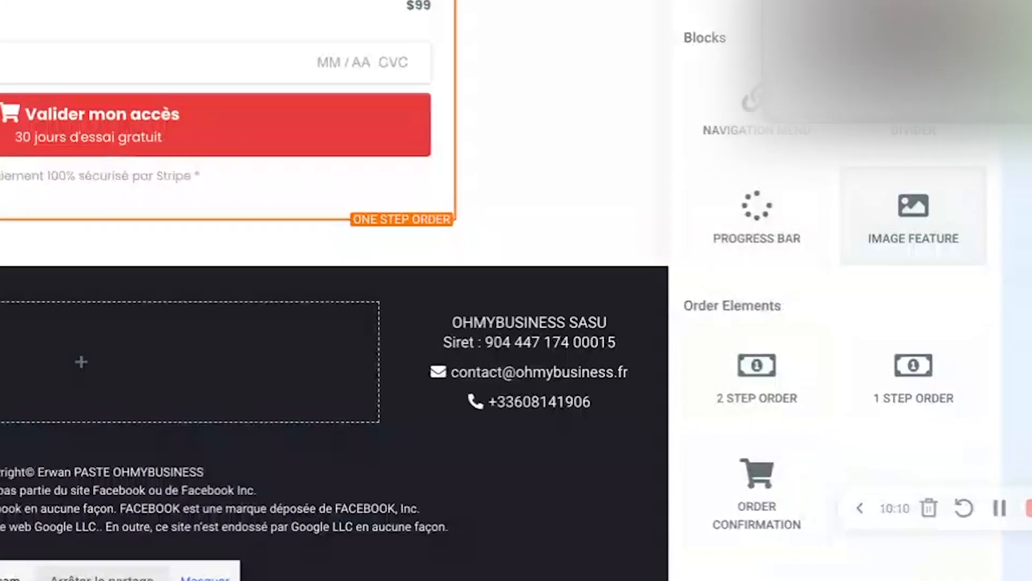
pyautogui.click(756, 385)
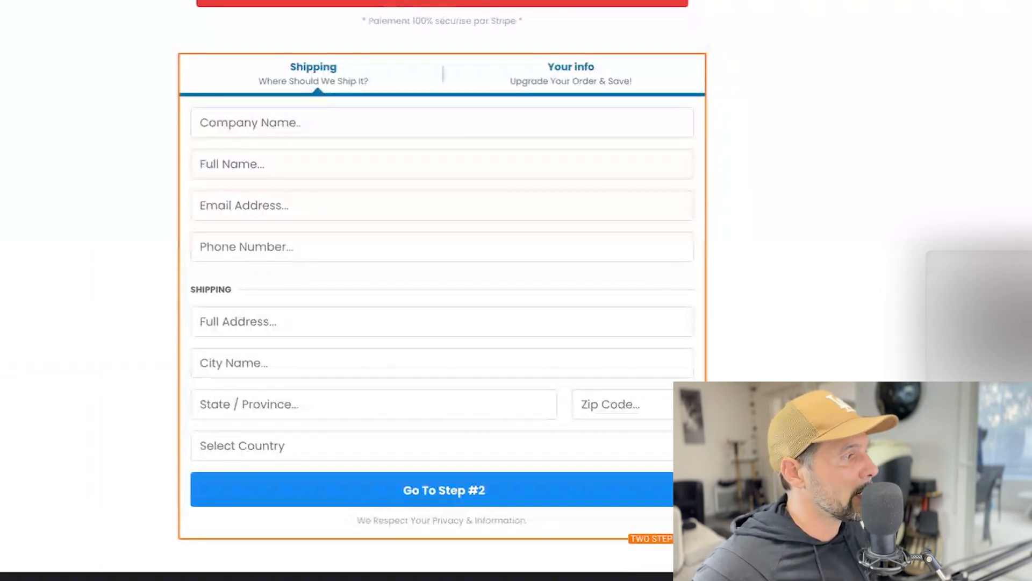
# Step: Compare the fields and layout of the two-step order form with those of the one-step order form above it
pyautogui.scroll(2, 442, 291)
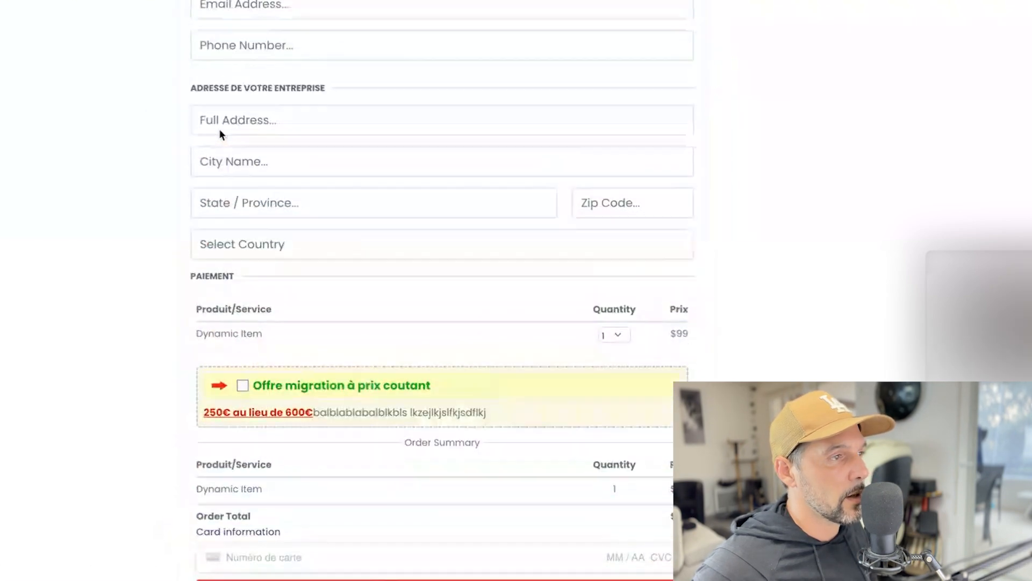
pyautogui.scroll(4, 218, 128)
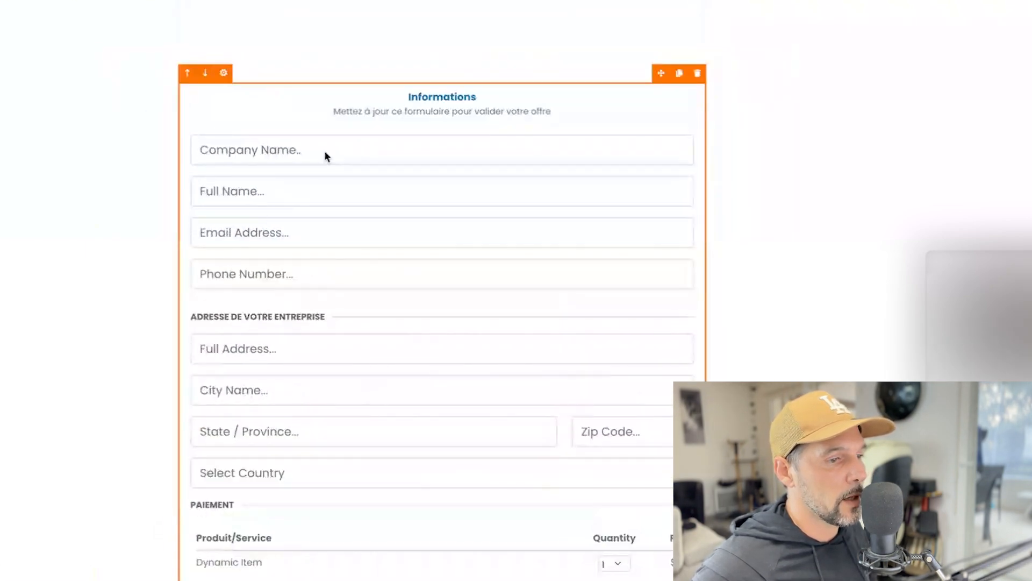
pyautogui.scroll(-15, 324, 151)
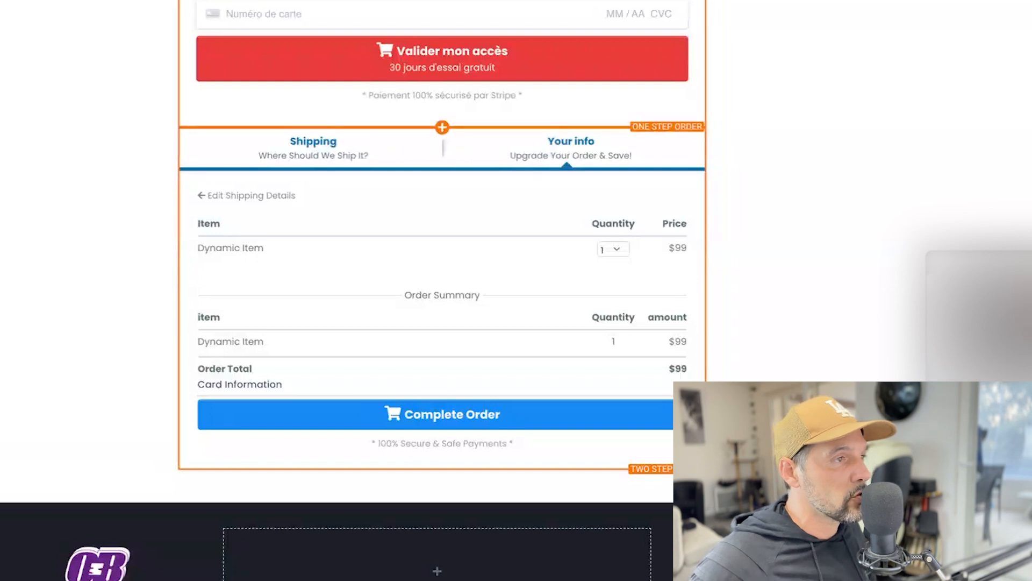
pyautogui.scroll(10, 442, 291)
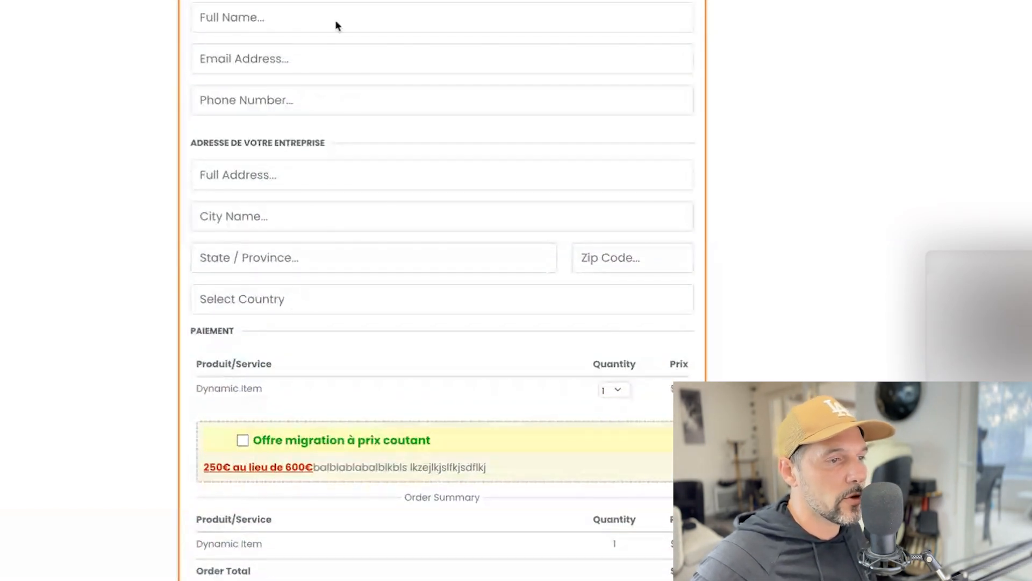
pyautogui.scroll(-1, 498, 180)
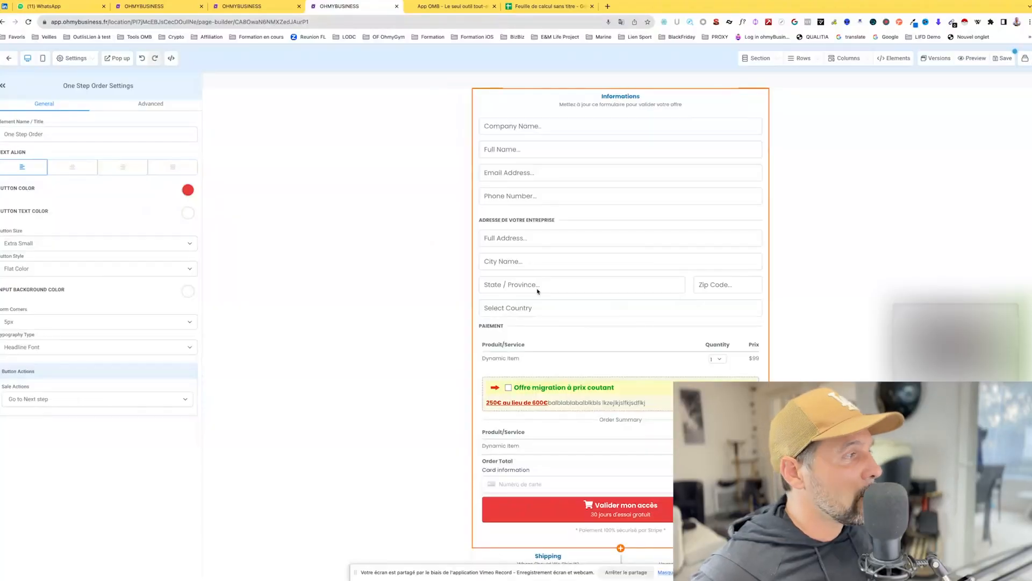
# Step: Review the advanced settings of the one-step order form and of the two-step order form below it
pyautogui.click(153, 106)
pyautogui.scroll(-5, 540, 293)
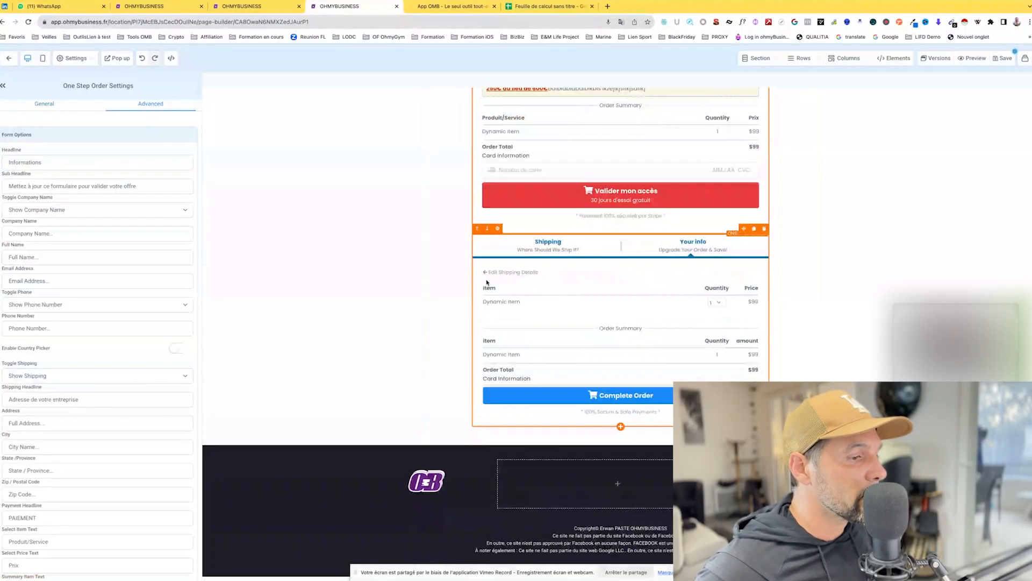
pyautogui.click(540, 293)
pyautogui.click(144, 105)
pyautogui.scroll(-10, 102, 296)
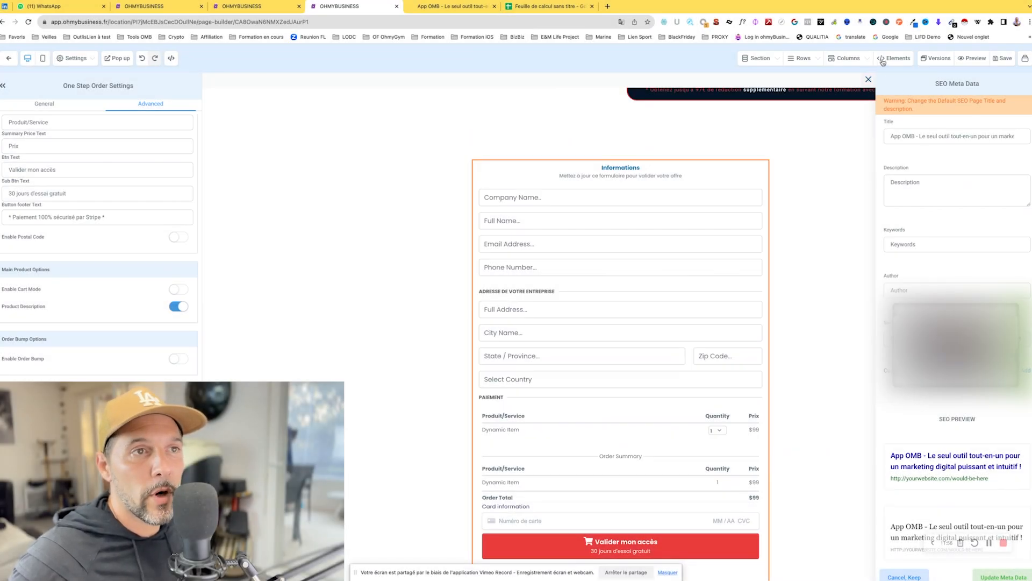
# Step: Add an Order Confirmation element directly below the one-step order form and view its contents
pyautogui.click(886, 59)
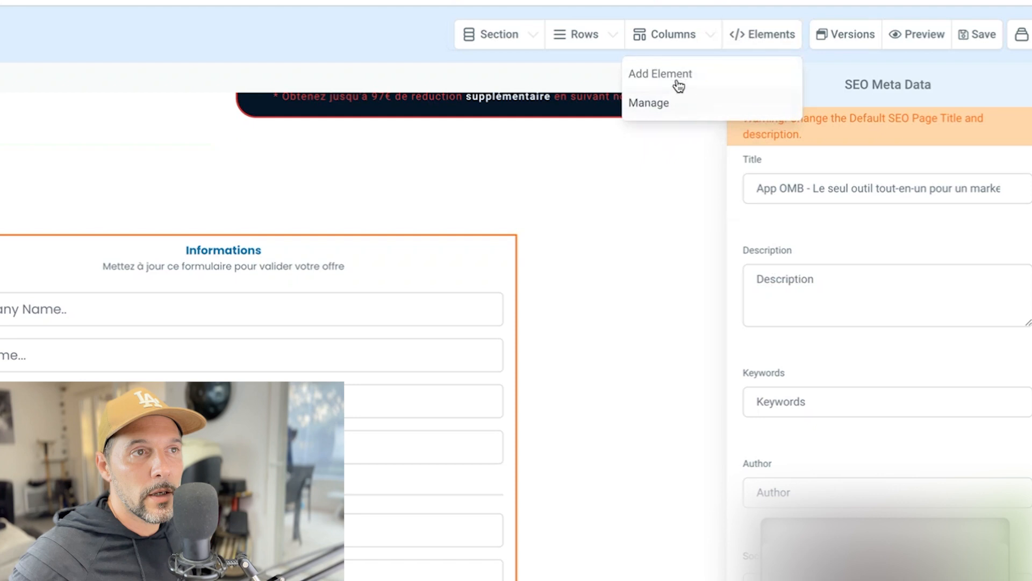
pyautogui.click(679, 84)
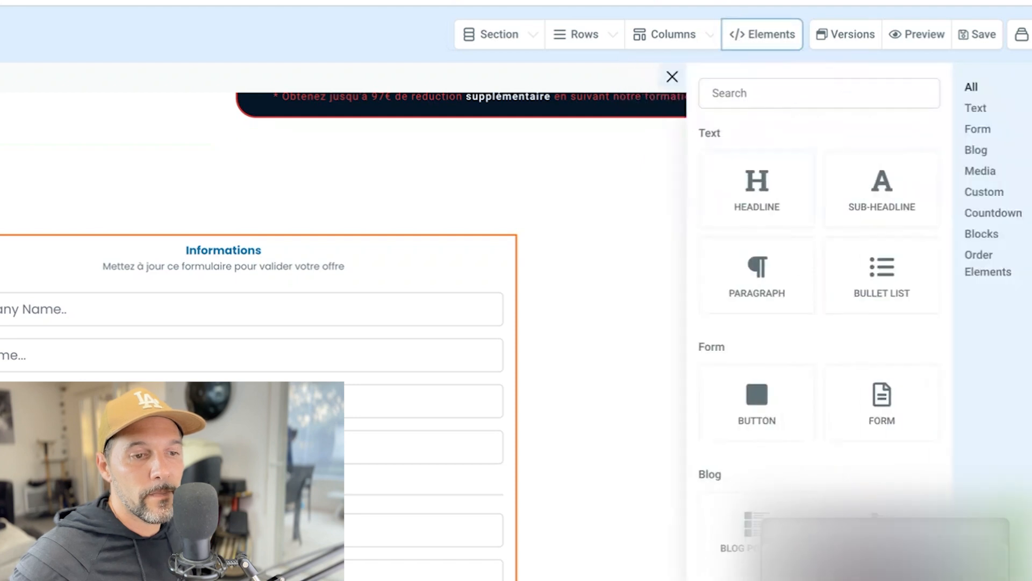
pyautogui.scroll(-10, 783, 363)
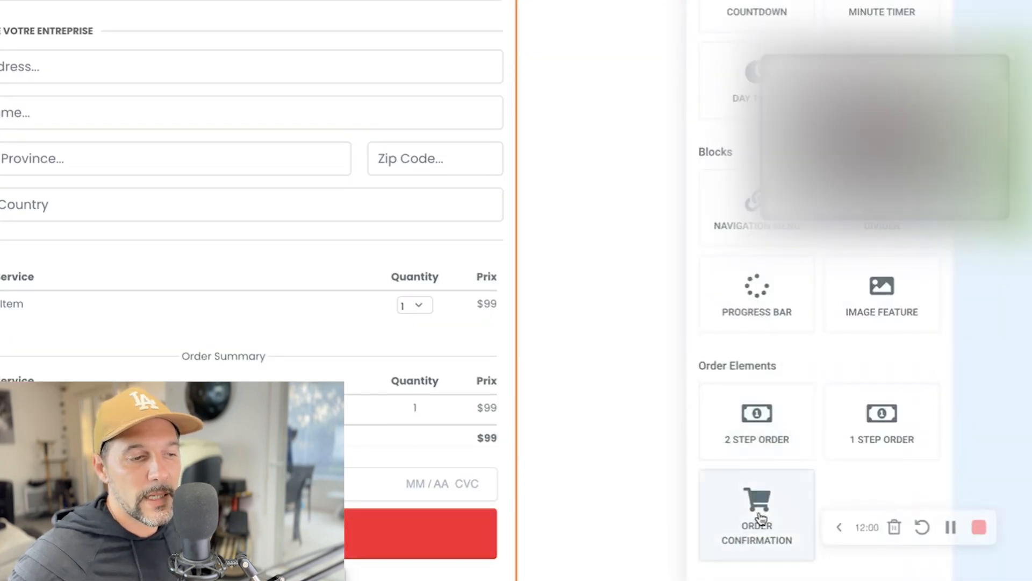
pyautogui.scroll(-5, 559, 329)
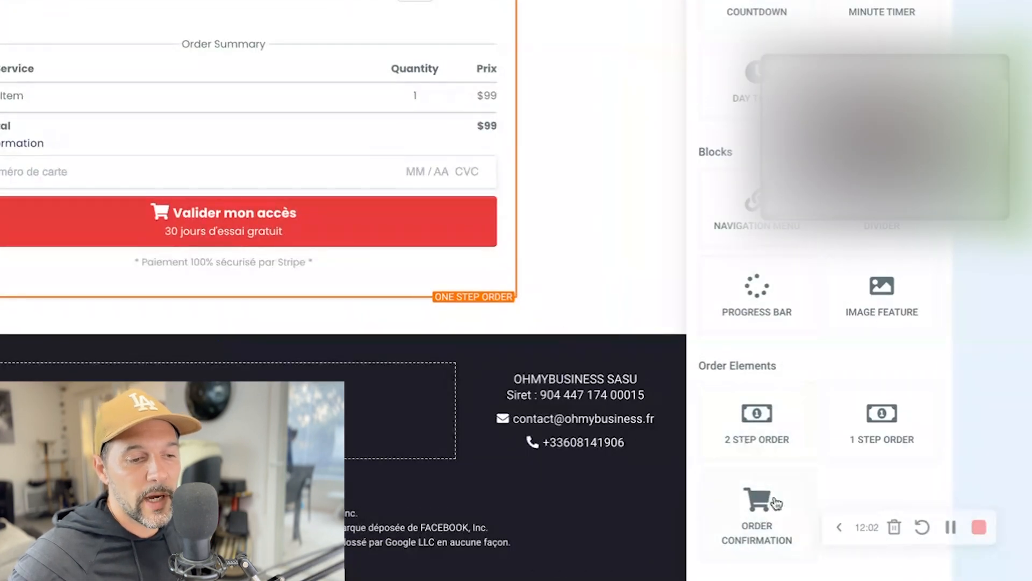
pyautogui.moveTo(779, 520); pyautogui.dragTo(257, 297)
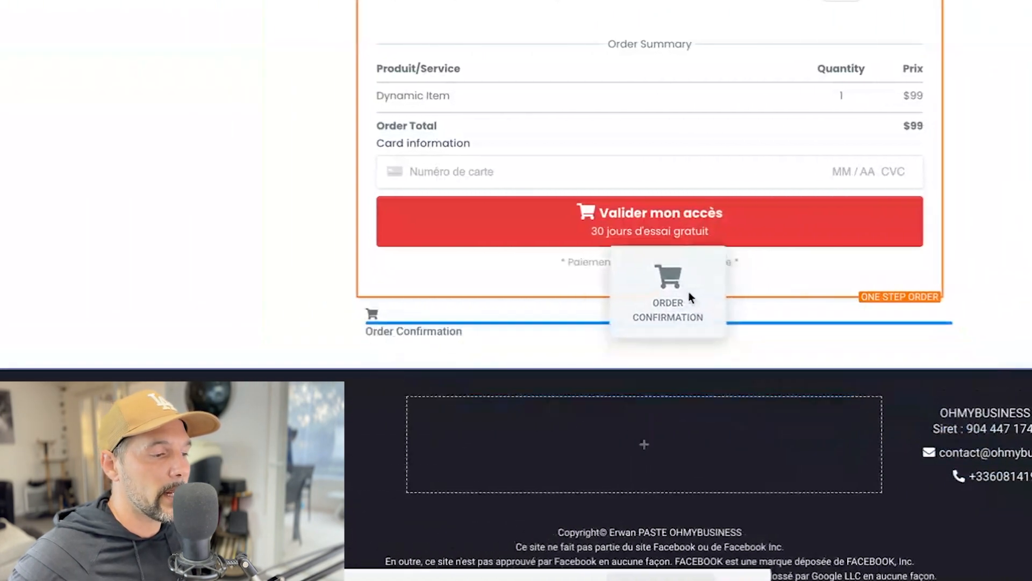
pyautogui.moveTo(682, 298); pyautogui.dragTo(681, 299)
pyautogui.scroll(-4, 569, 162)
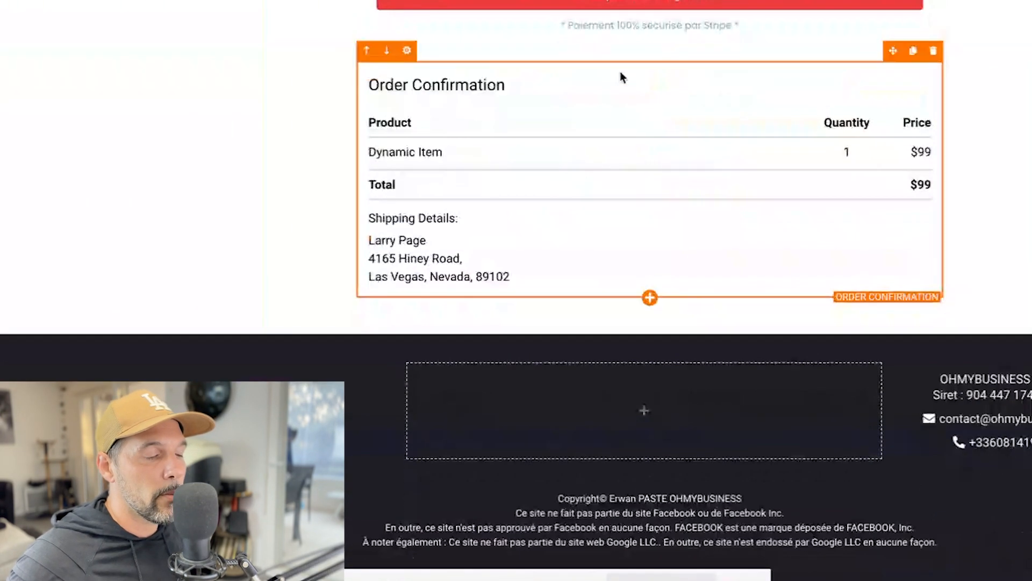